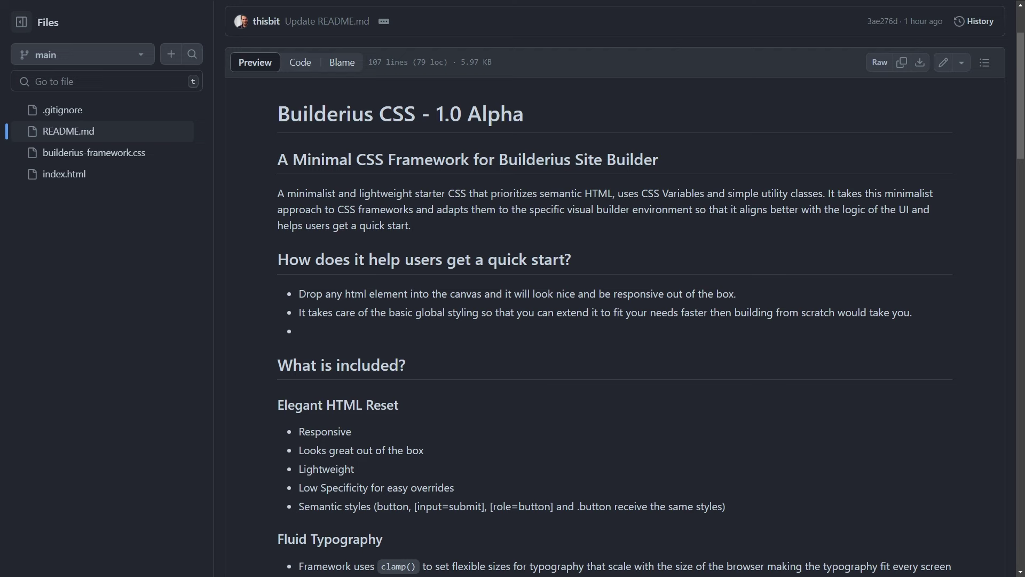
- Open picocss.com in a new tab via the 'pic' suggestion and scroll its homepage
key("ctrl+t")
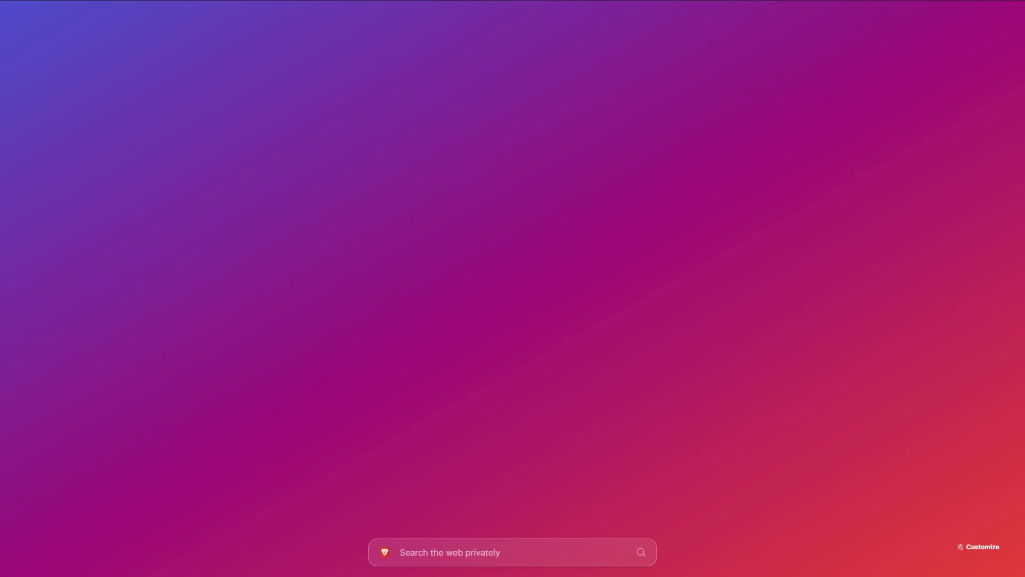
type("pic")
key("Return")
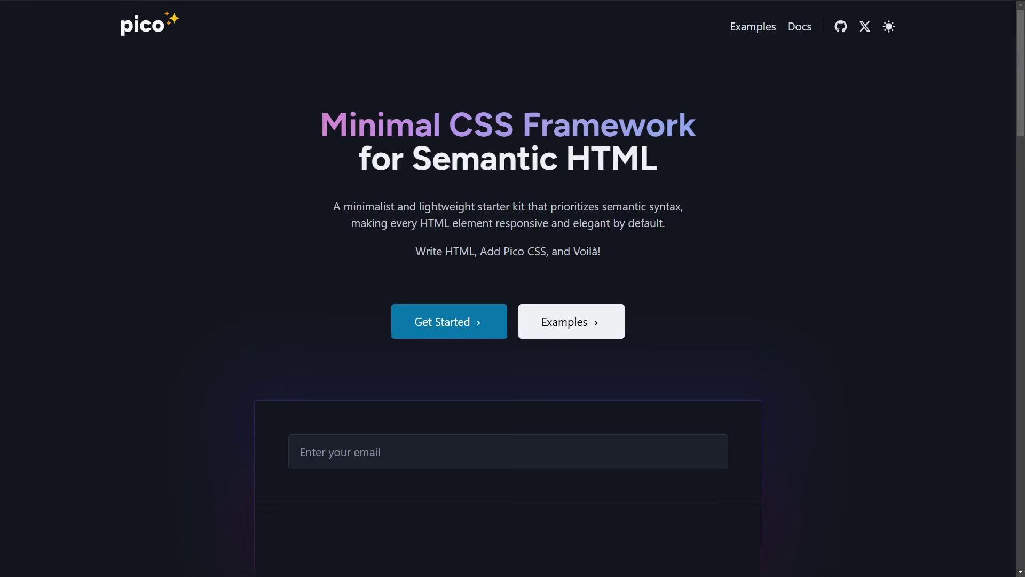
scroll(171, 289, "down", 3)
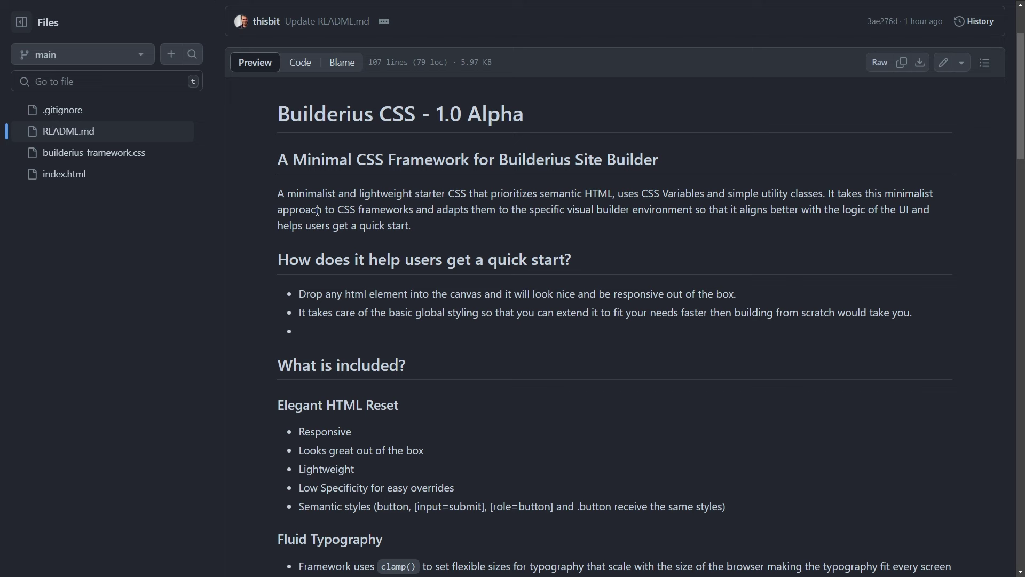
- Scroll back up through the Builderius CSS README on GitHub
scroll(318, 211, "up", 2)
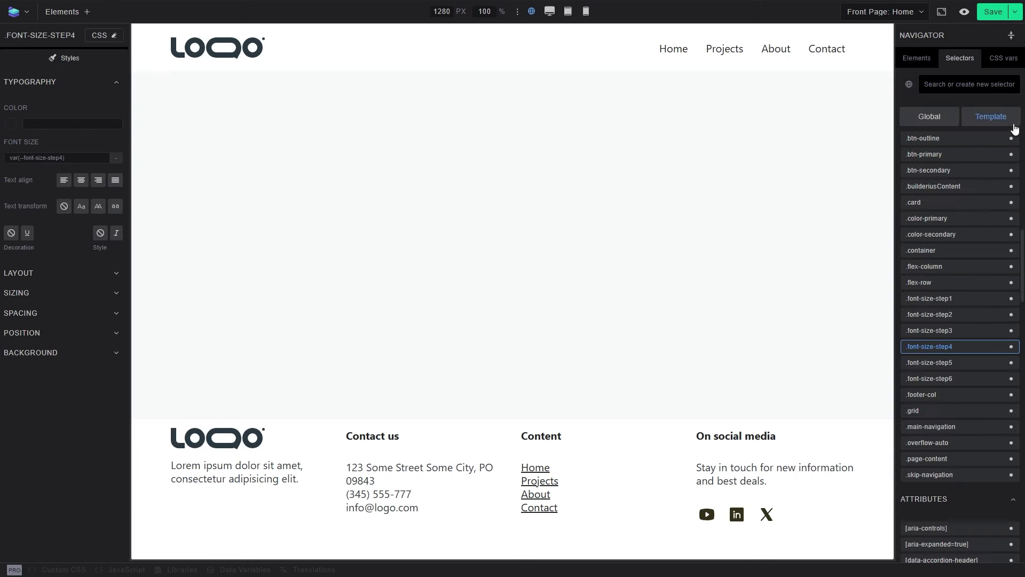
- Scroll through the Template, Global and Custom selectors in the Navigator's Selectors list
scroll(986, 504, "down", 8)
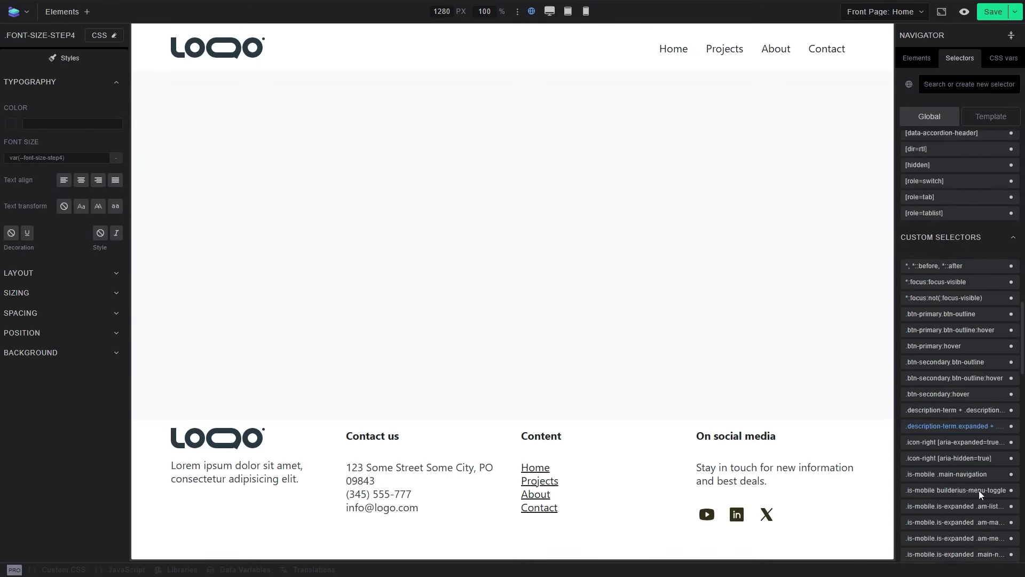
left_click(1004, 58)
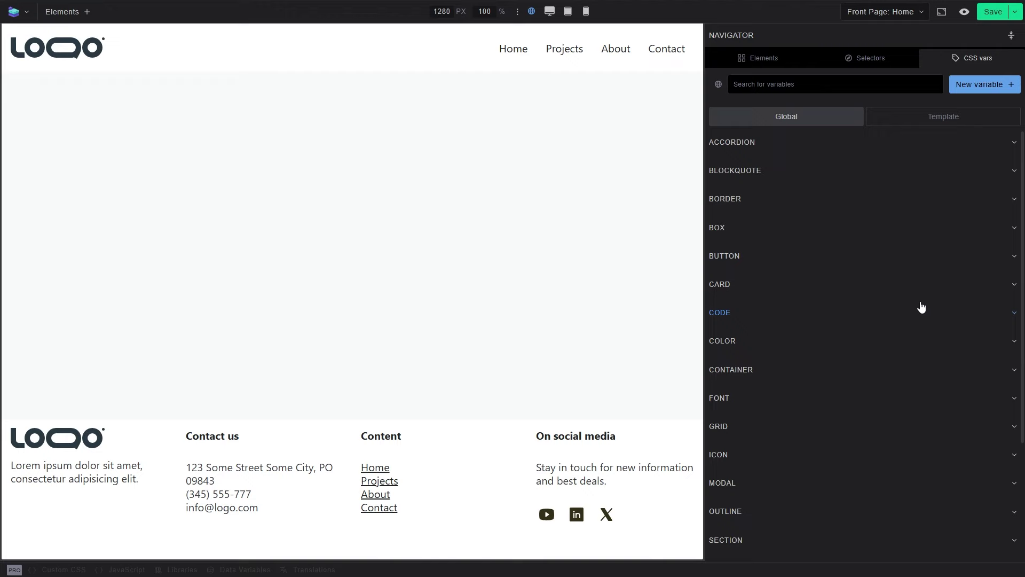
- Show the full site stylesheet under All CSS from .font-size-step4, restoring it with Ctrl+Z
left_click(888, 58)
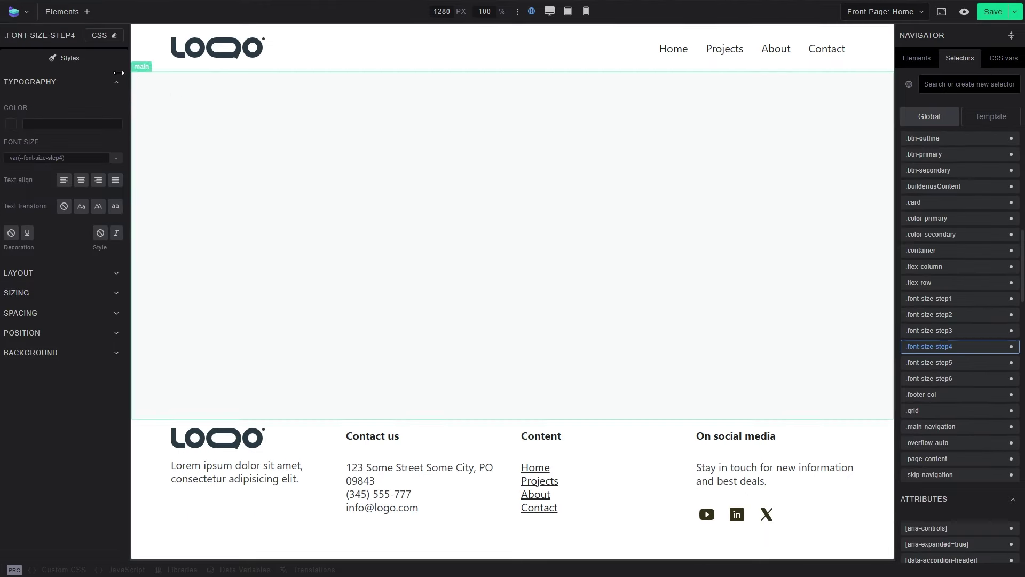
left_click(100, 35)
left_click(258, 56)
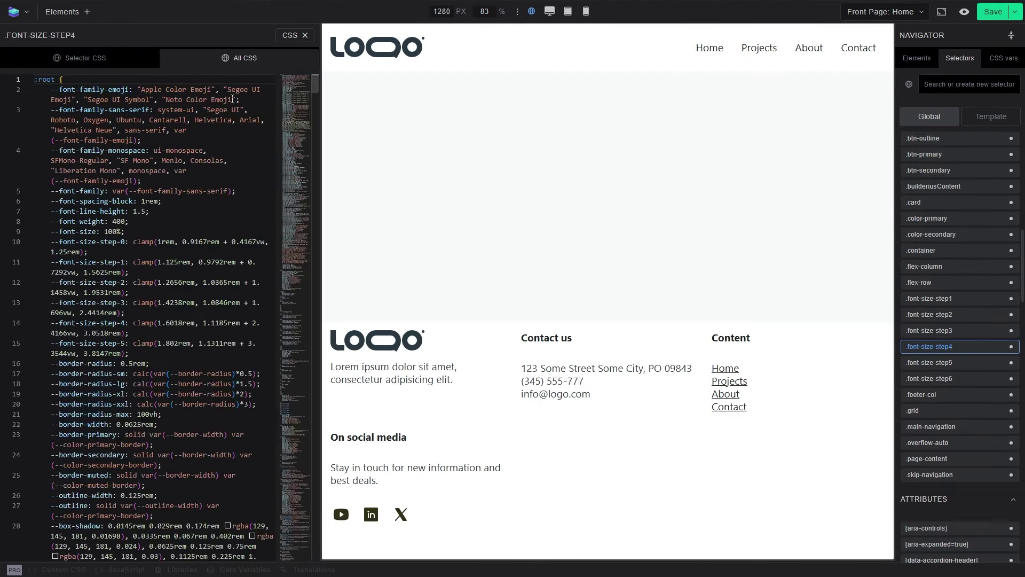
left_click(232, 99)
key("ctrl+a")
key("Delete")
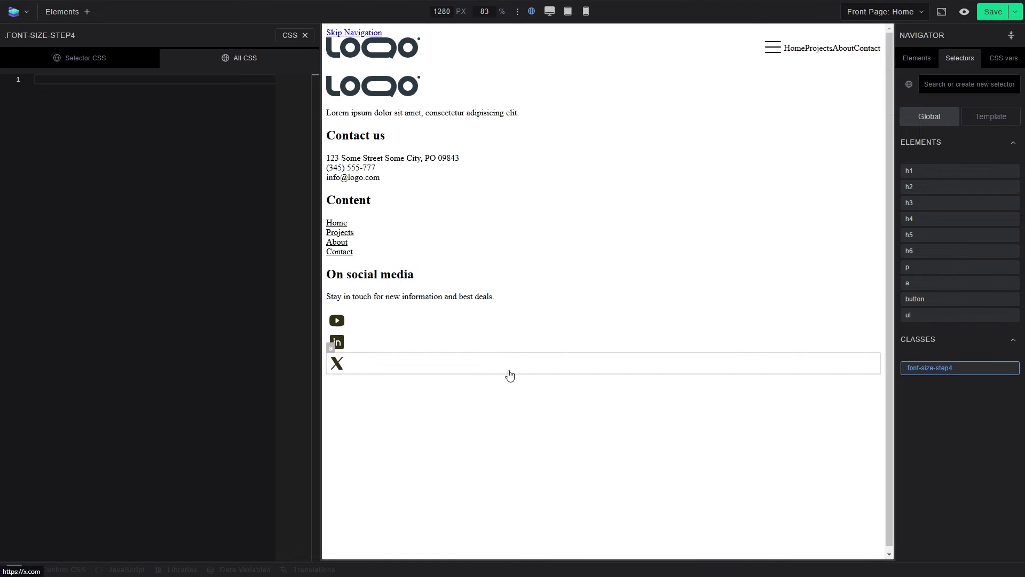
key("ctrl+z")
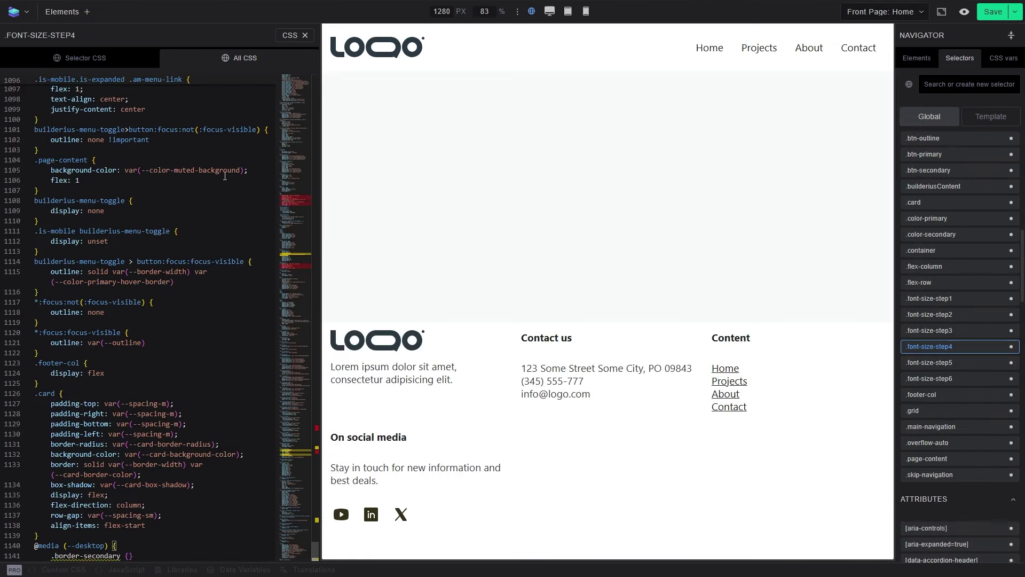
left_click(305, 36)
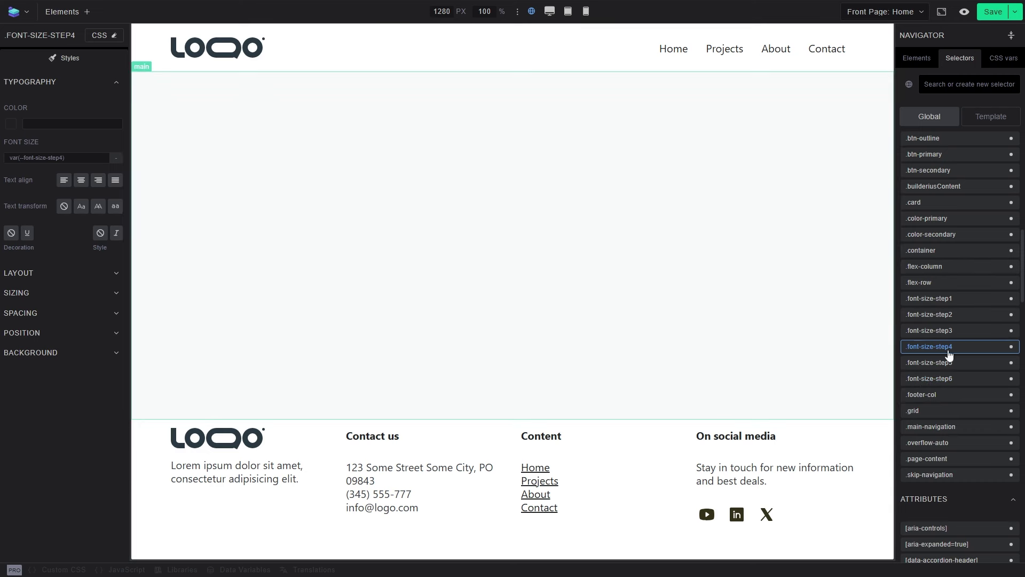
left_click(103, 36)
left_click(969, 84)
- Filter the selector list by typing 'btn'
type("btn")
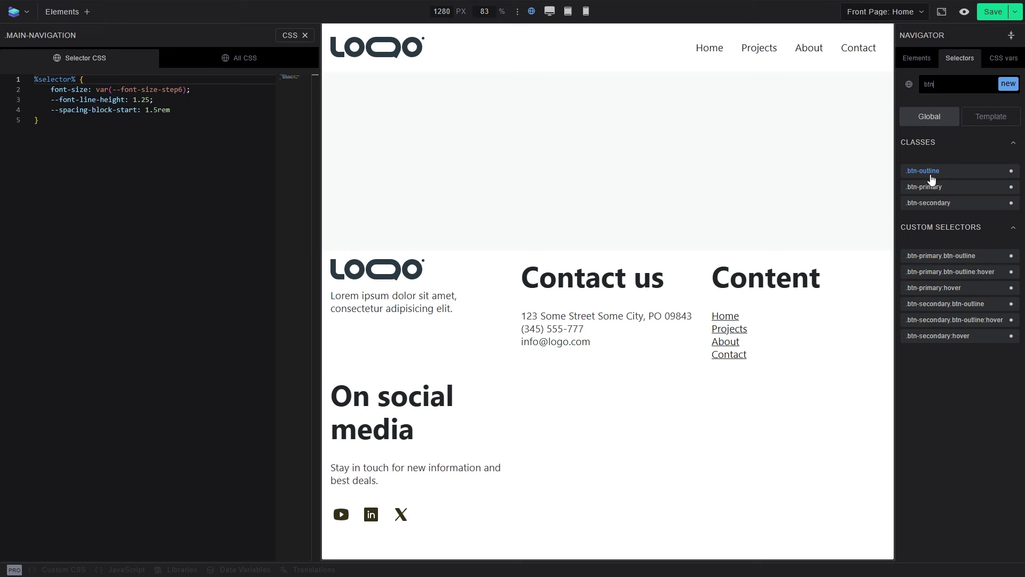
- Compare the .btn-outline, .btn-primary and .btn-secondary CSS, and highlight the [role=button]/[type=submit] selector parts
left_click(931, 170)
left_click(938, 187)
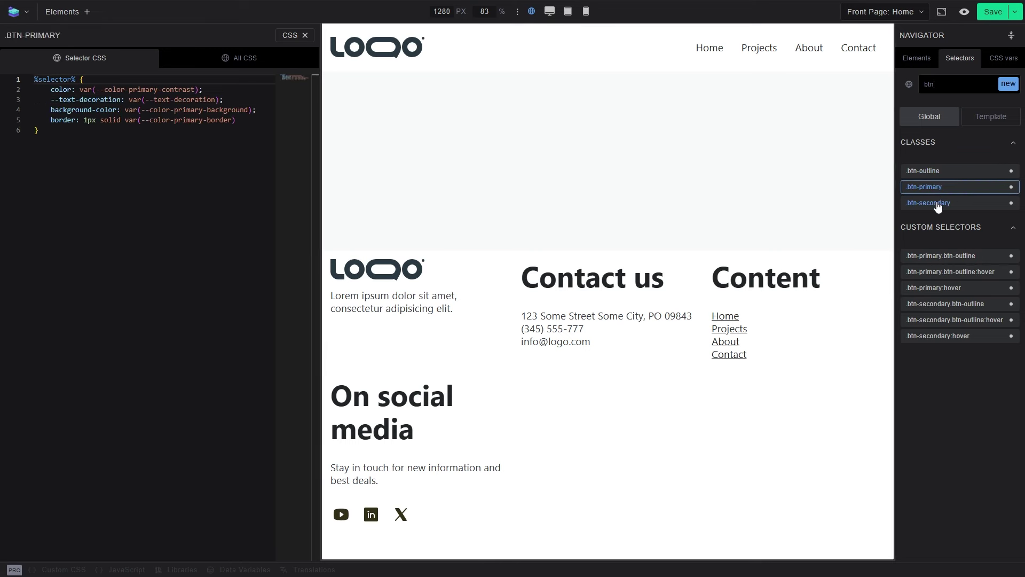
left_click(938, 203)
left_click(939, 186)
left_click(940, 172)
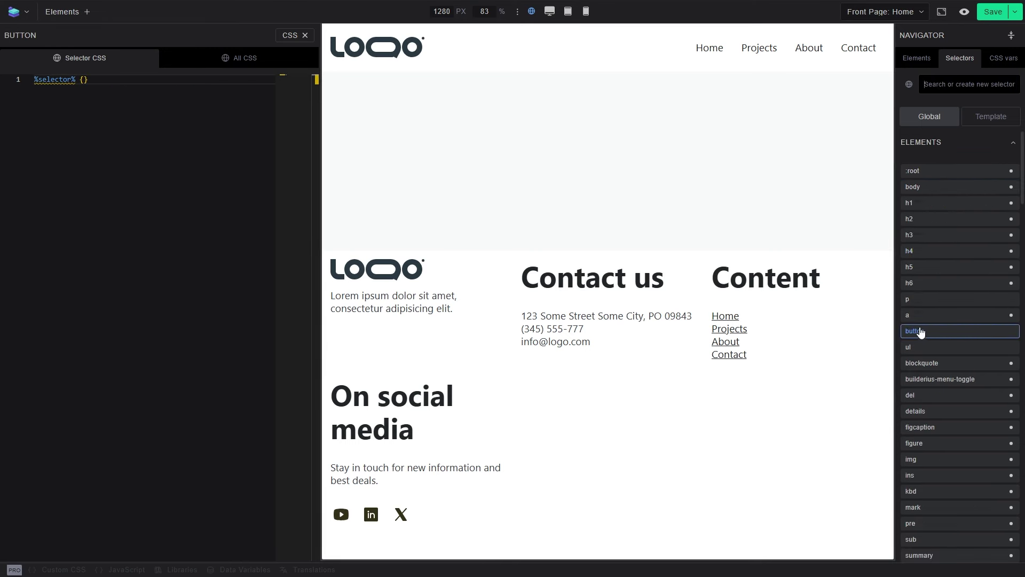
scroll(957, 321, "down", 15)
left_click(956, 427)
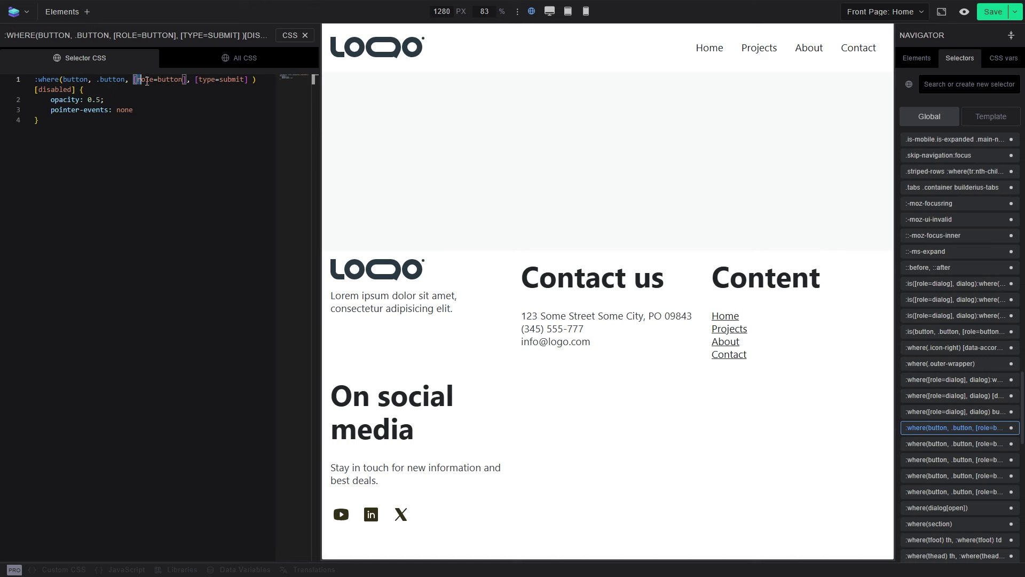
left_click_drag(134, 79, 250, 82)
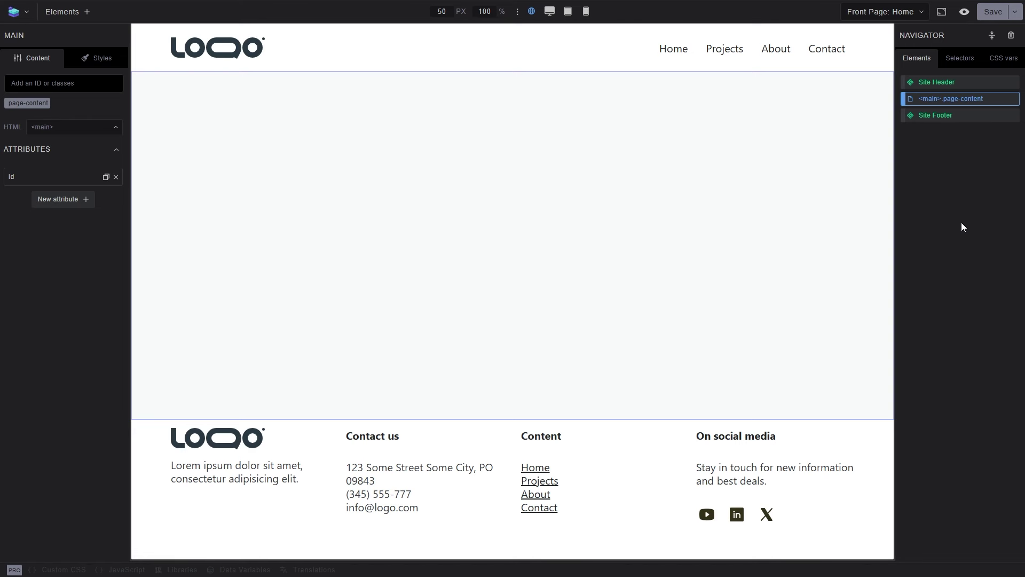
left_click(64, 11)
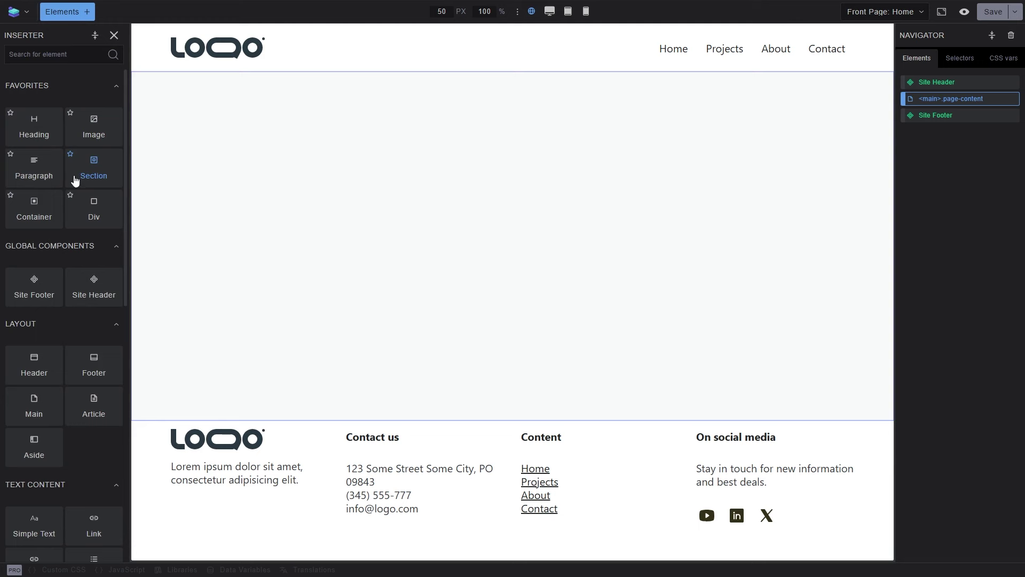
- Insert a Section and fill its container with h1–h6, paragraph, blockquote, link, button link and list
left_click(80, 172)
left_click(961, 132)
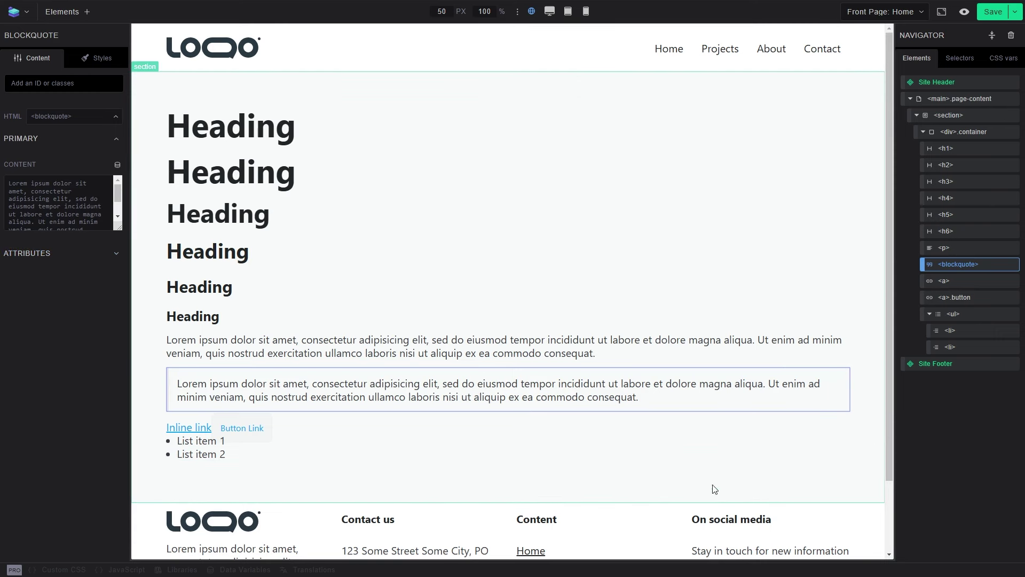
key("Escape")
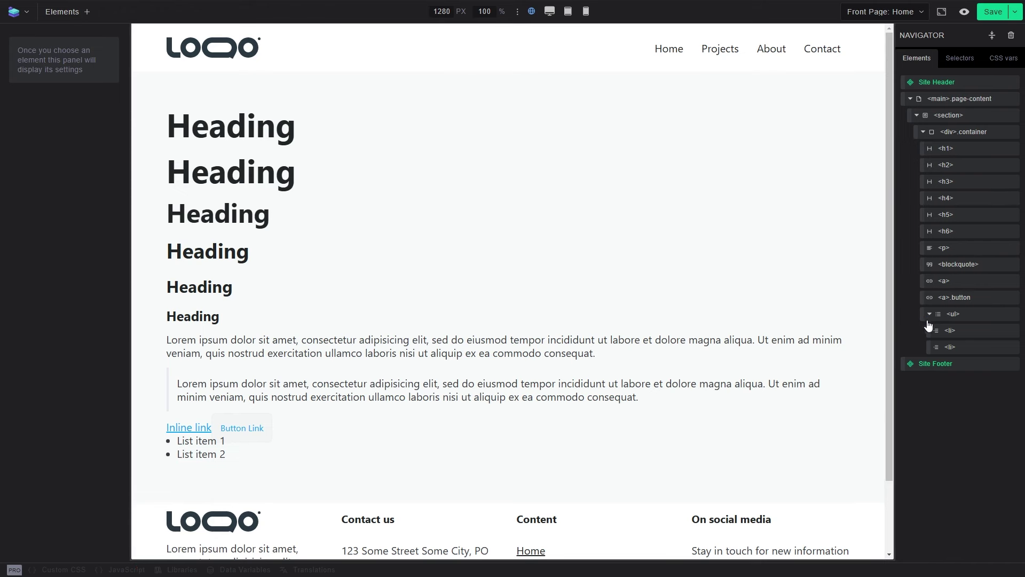
- Collapse the ul in the tree, then search 'fle' for flex classes on div.container
left_click(953, 314)
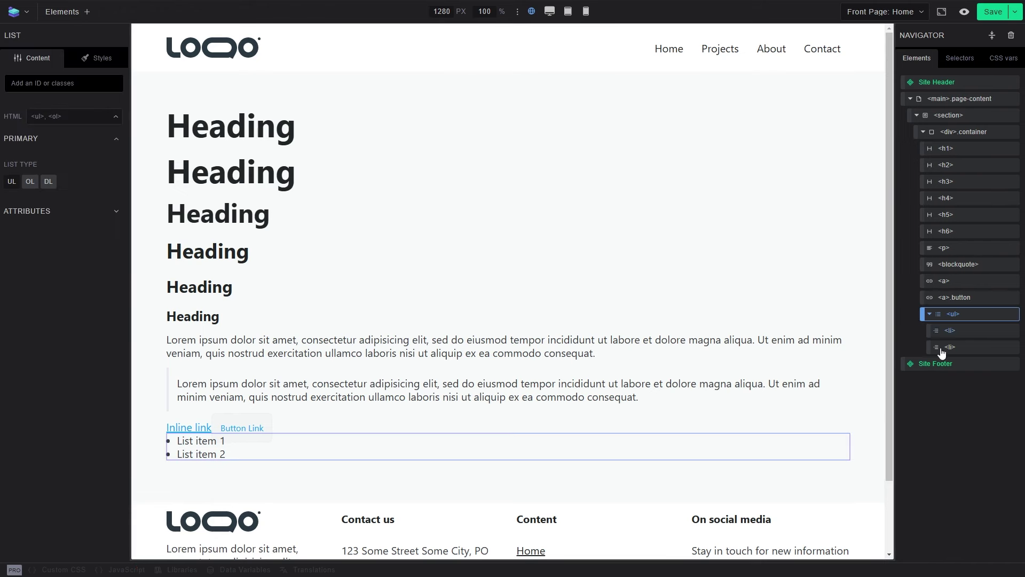
left_click(930, 314)
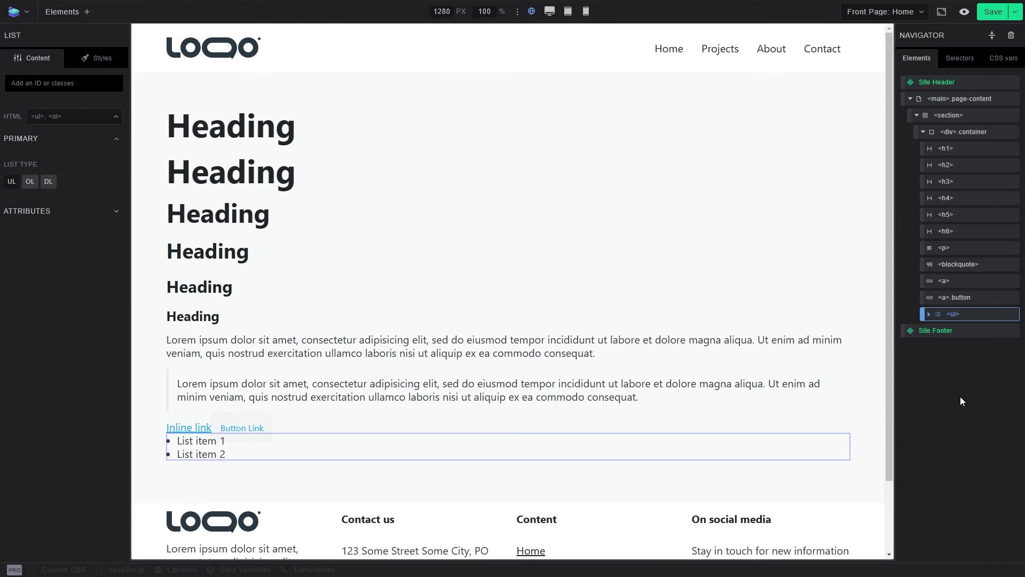
left_click(964, 132)
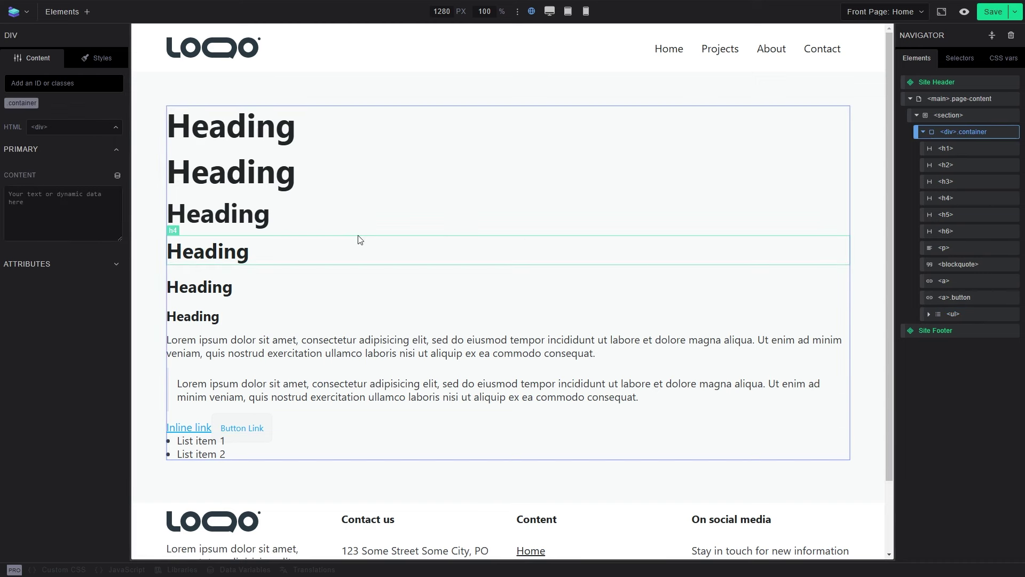
left_click(50, 83)
type("fle")
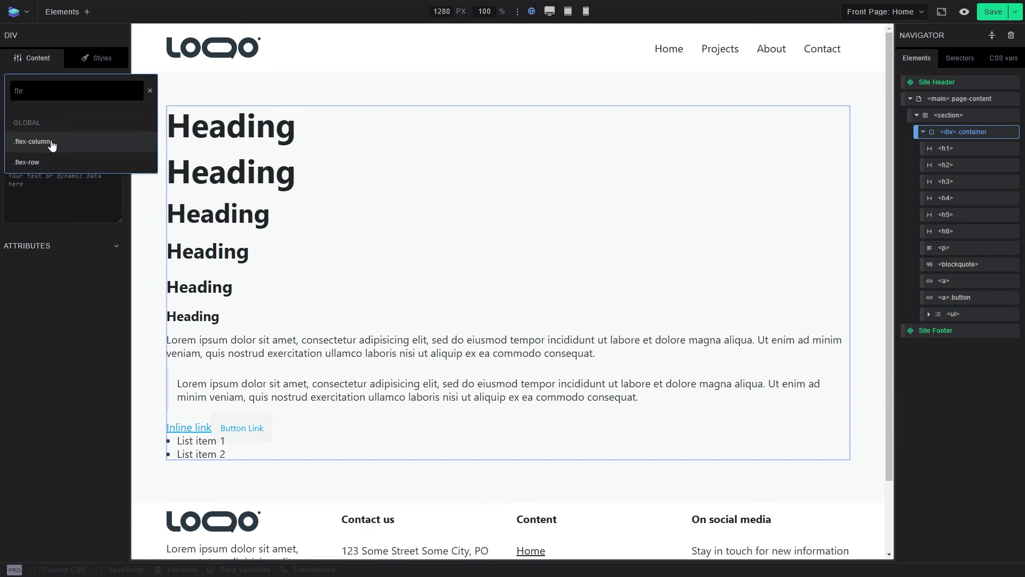
left_click(52, 145)
left_click(87, 12)
scroll(508, 267, "down", 3)
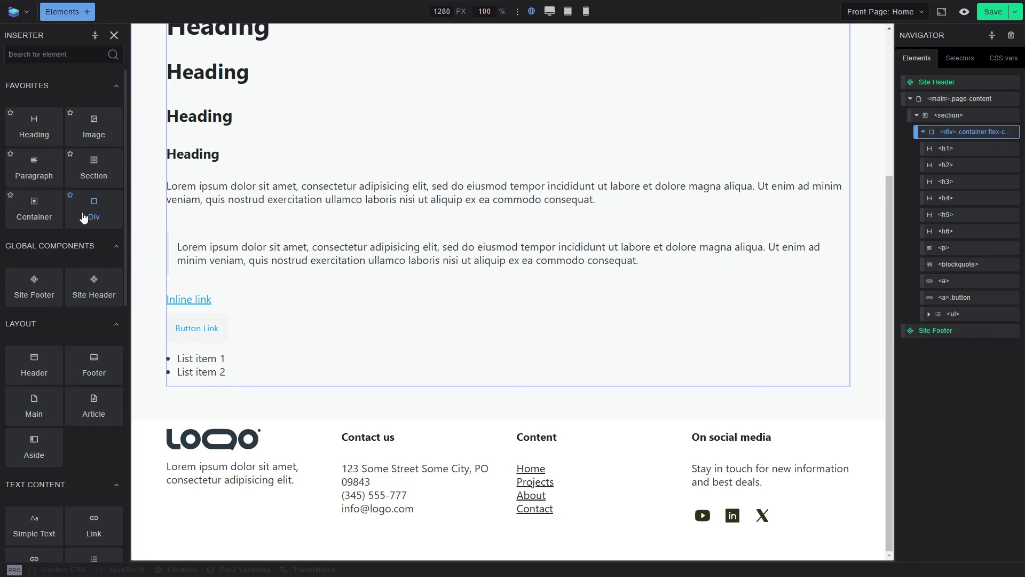
- Add a .grid div to the container holding four Button Links and four Buttons
left_click(92, 465)
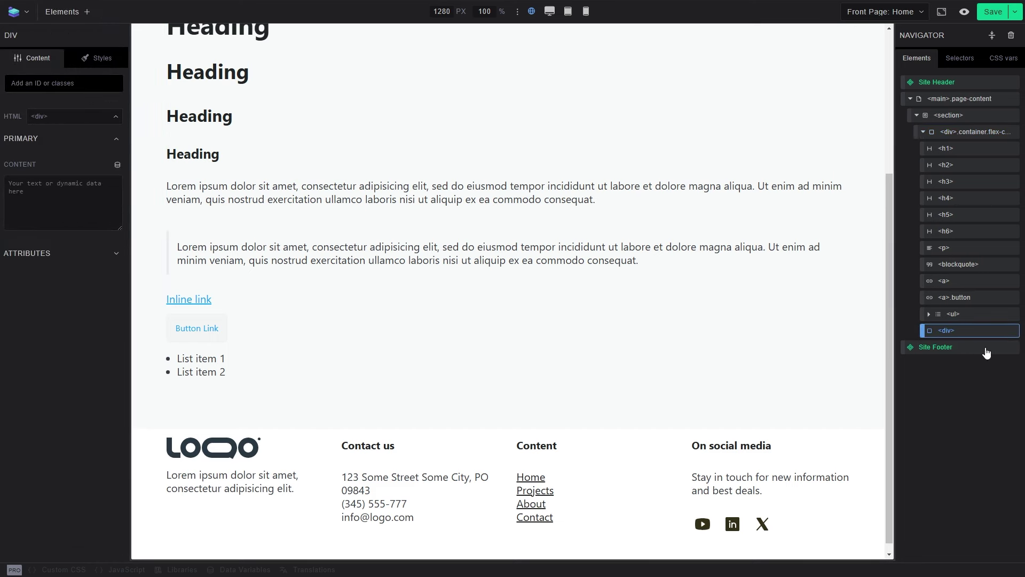
left_click(40, 84)
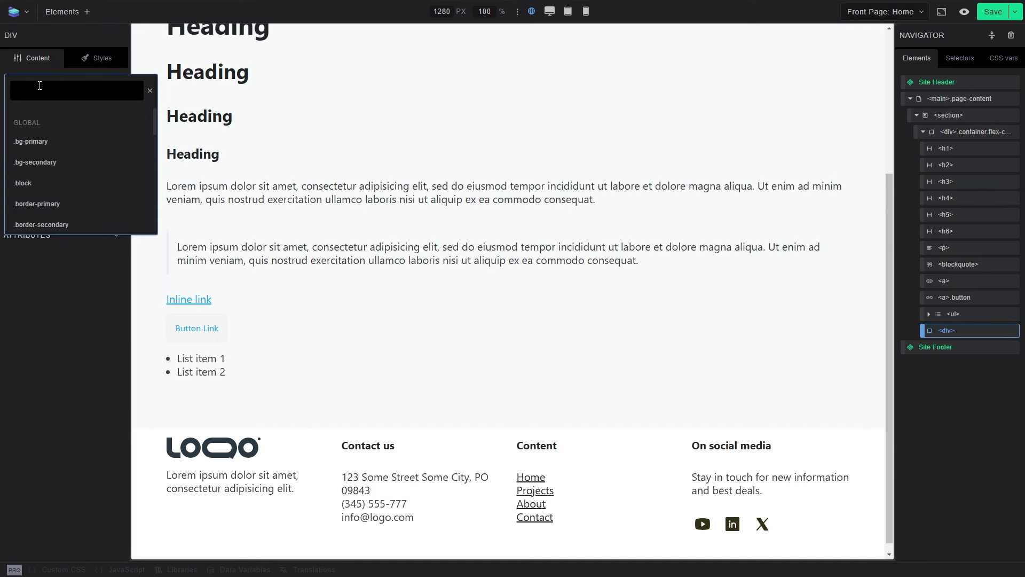
type("gr")
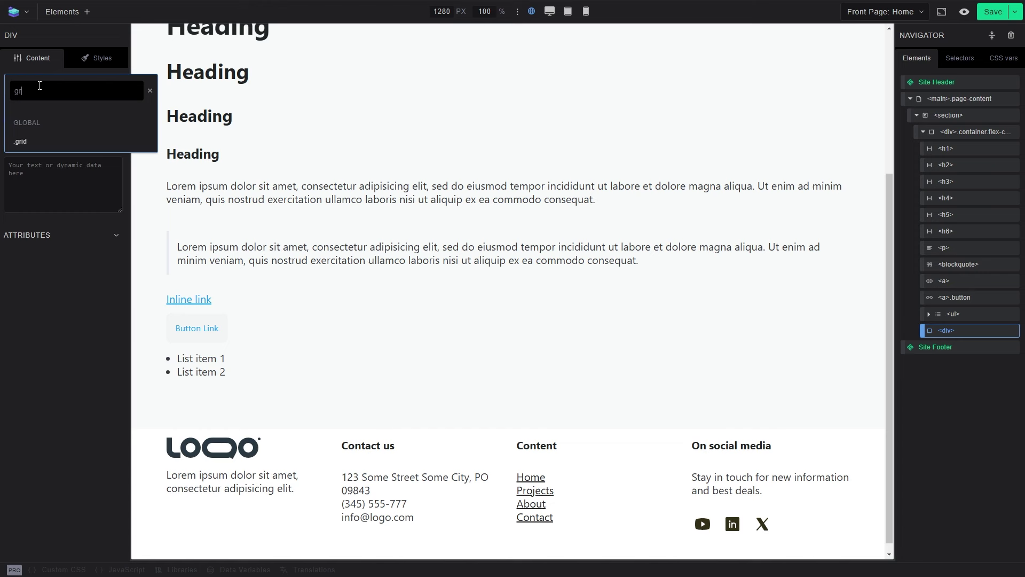
left_click(48, 141)
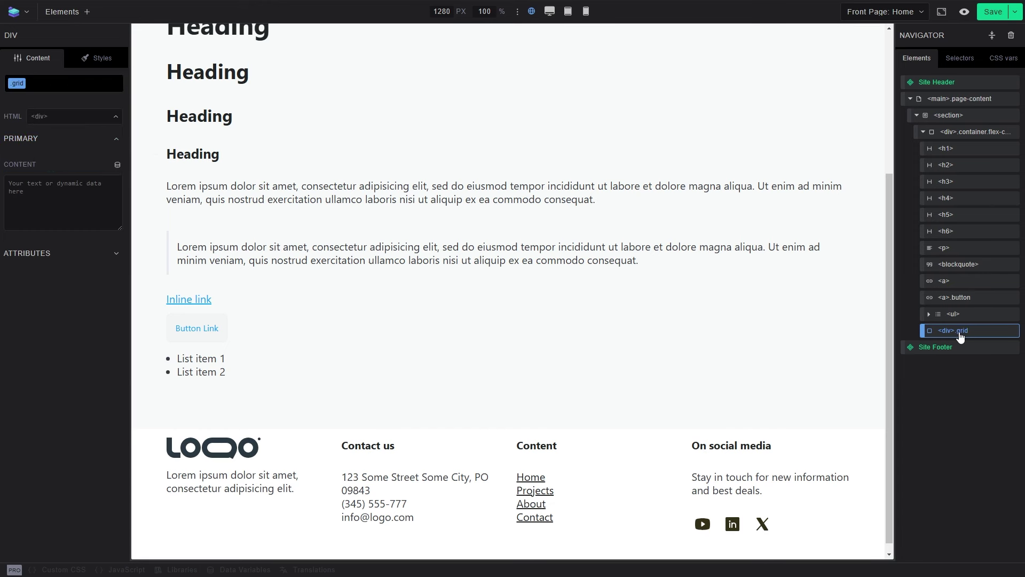
left_click(67, 11)
left_click_drag(34, 530, 961, 331)
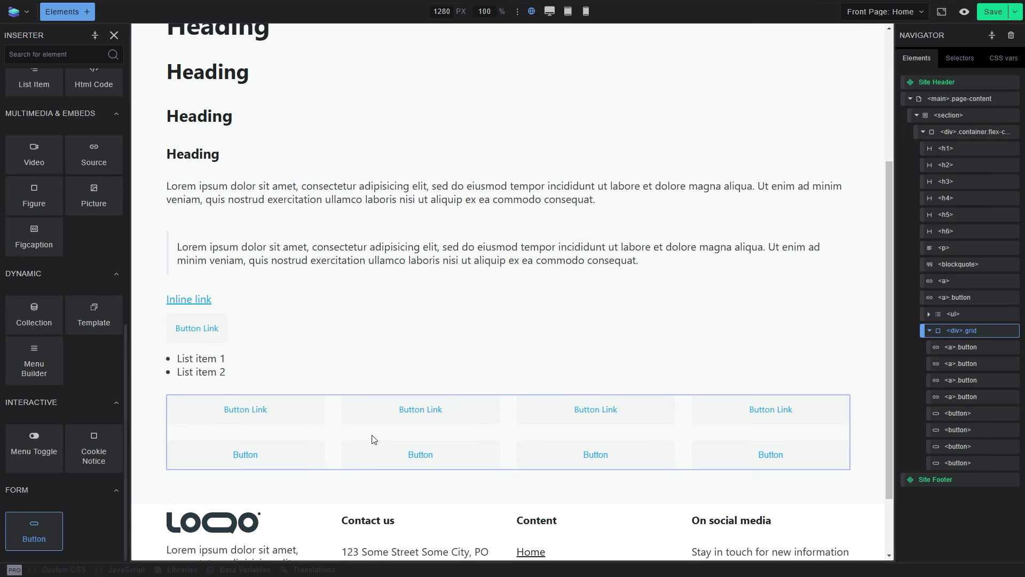
left_click(369, 416)
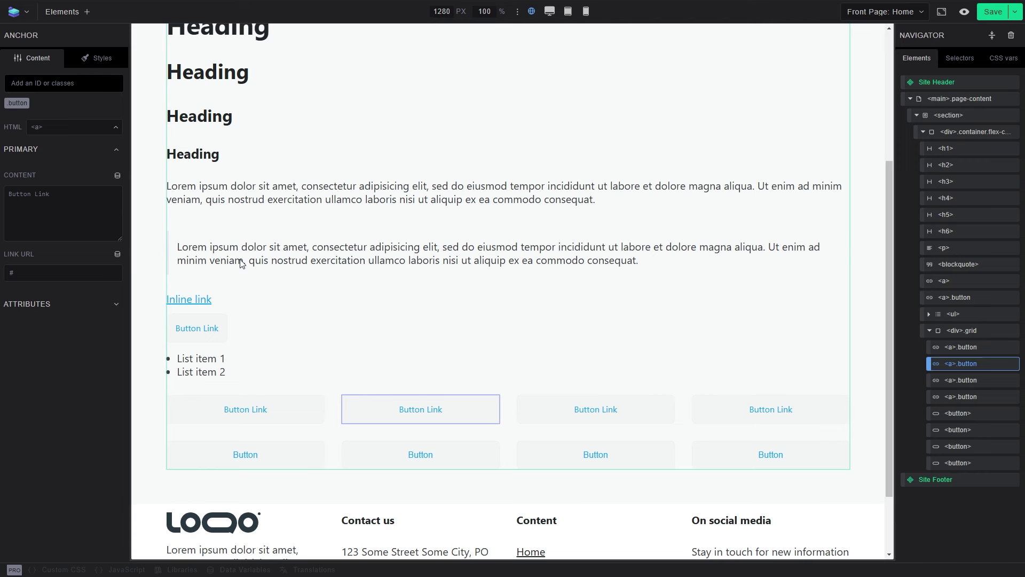
- Give the second, third and fourth button links .btn-primary, .btn-secondary and .btn-outline
left_click(74, 78)
type("prim")
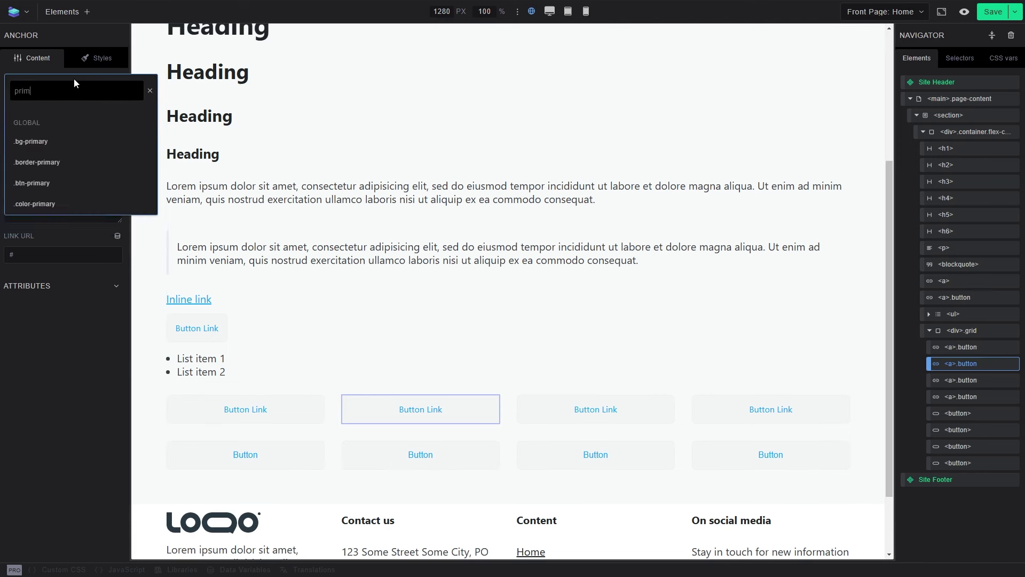
left_click(72, 183)
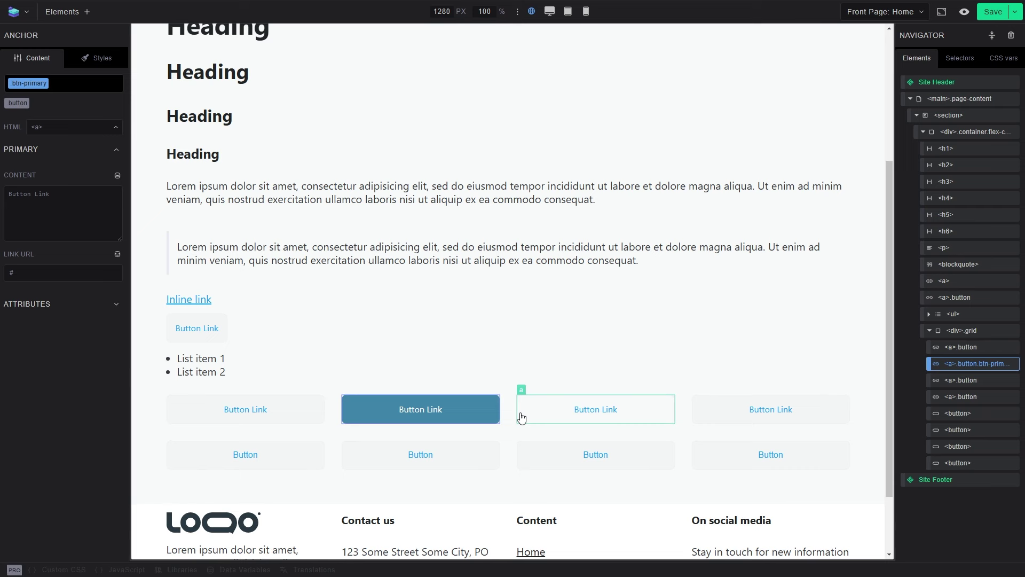
left_click(69, 84)
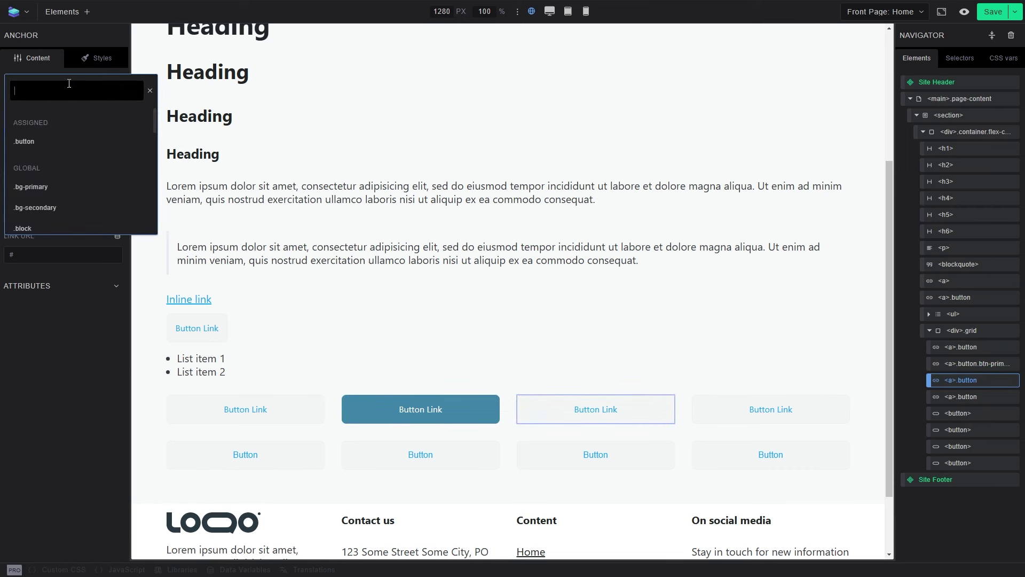
type("sec")
left_click(33, 181)
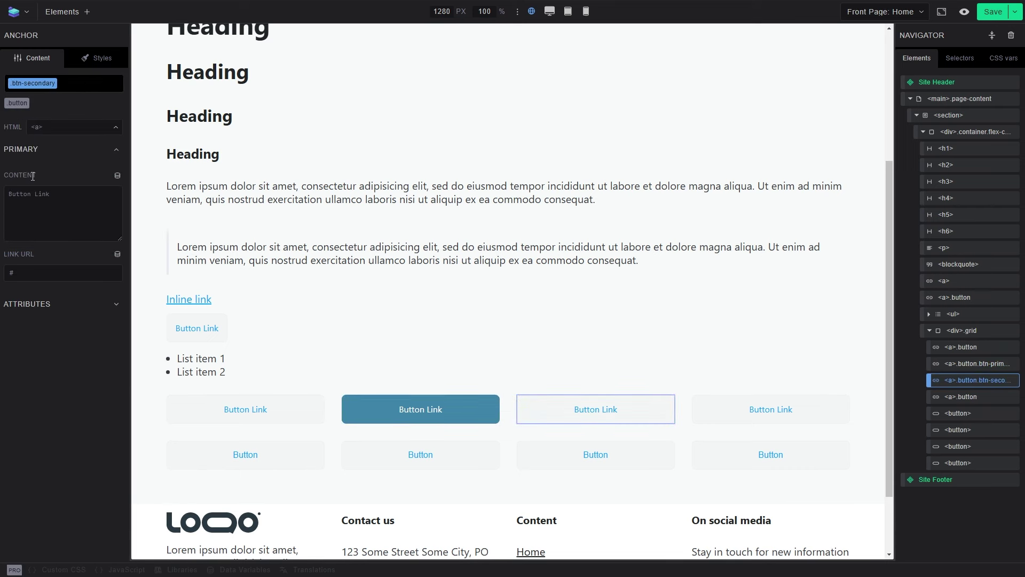
left_click(707, 412)
left_click(69, 84)
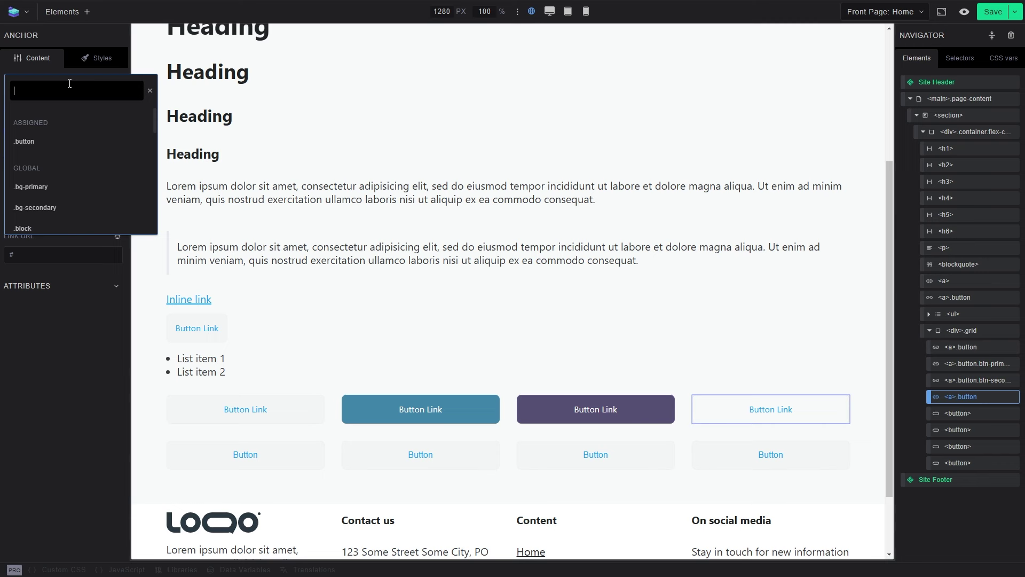
type("out")
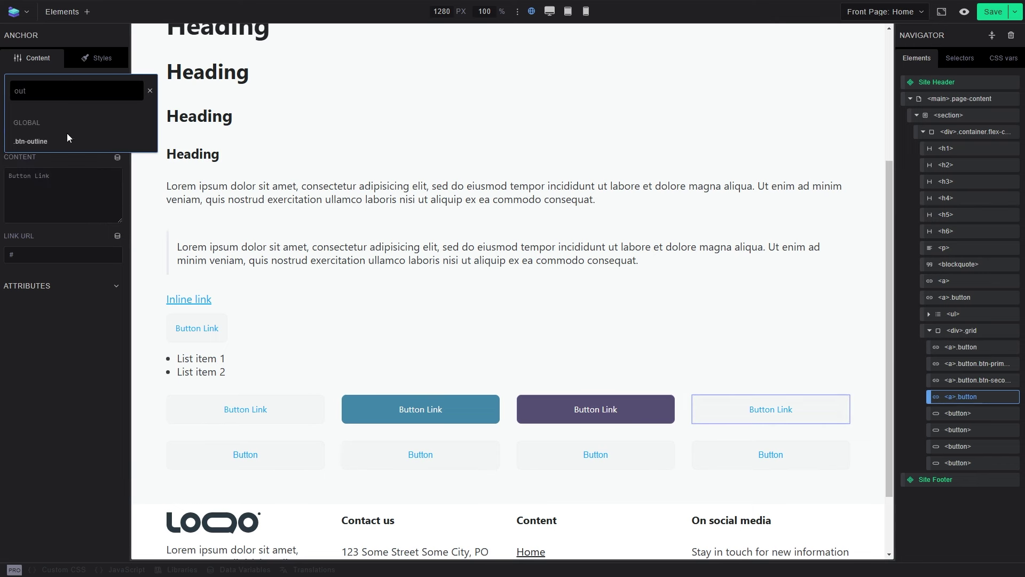
left_click(33, 141)
- Apply .btn-secondary and .btn-outline to the lower row's buttons
left_click(412, 455)
left_click(86, 82)
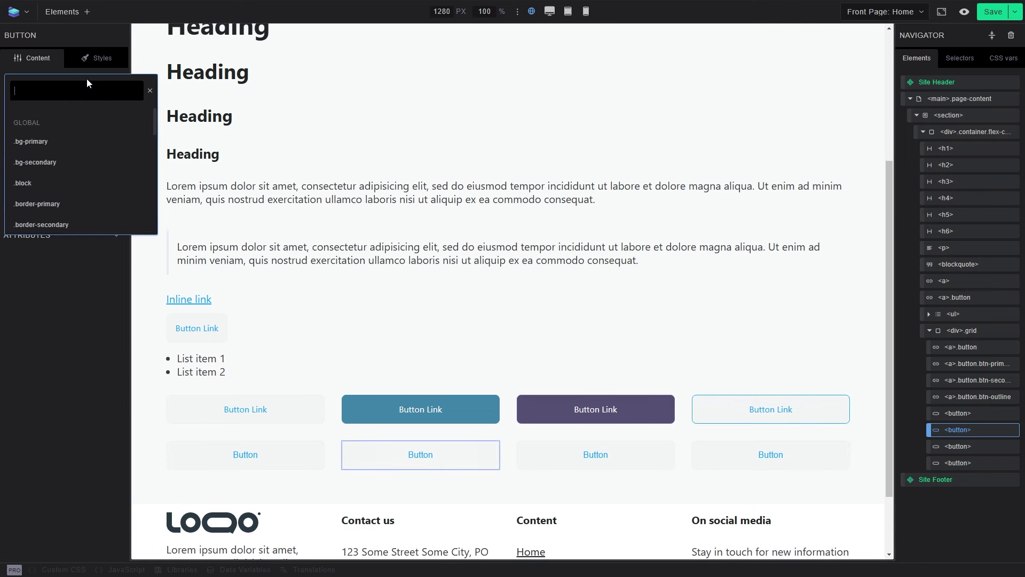
type("prim")
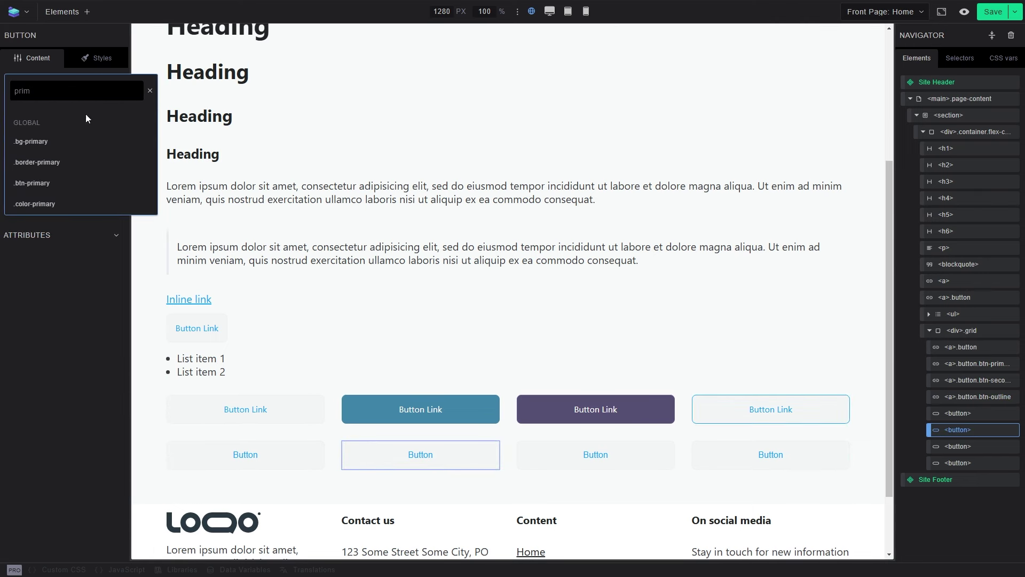
left_click(32, 183)
left_click(595, 455)
left_click(87, 82)
type("sec")
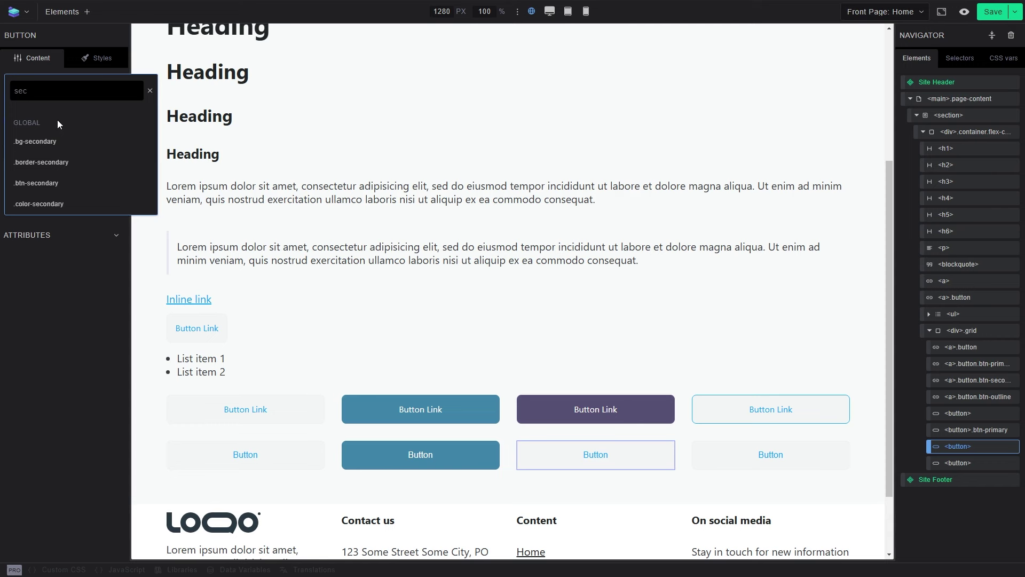
left_click(35, 182)
left_click(717, 453)
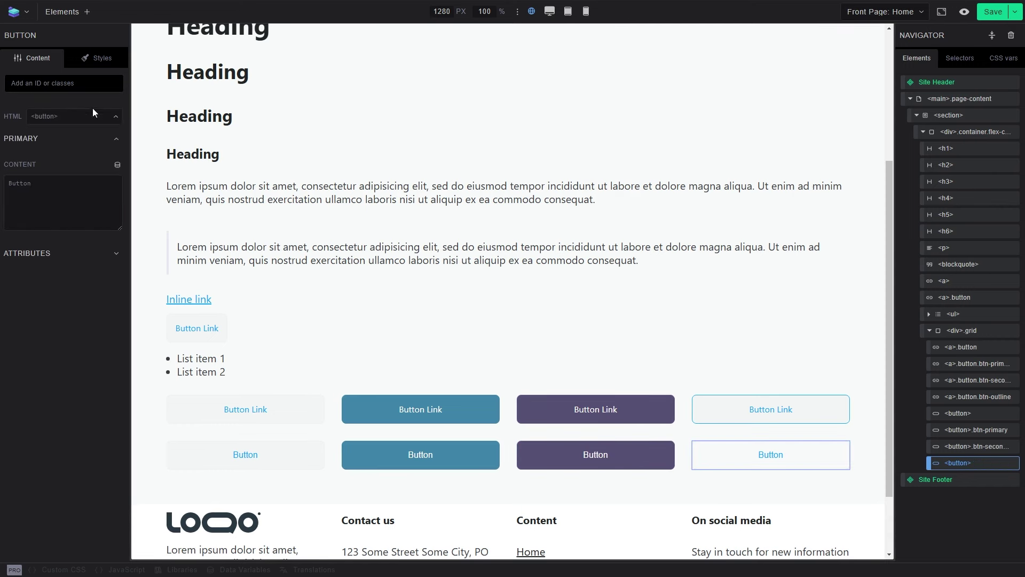
left_click(78, 82)
type("out")
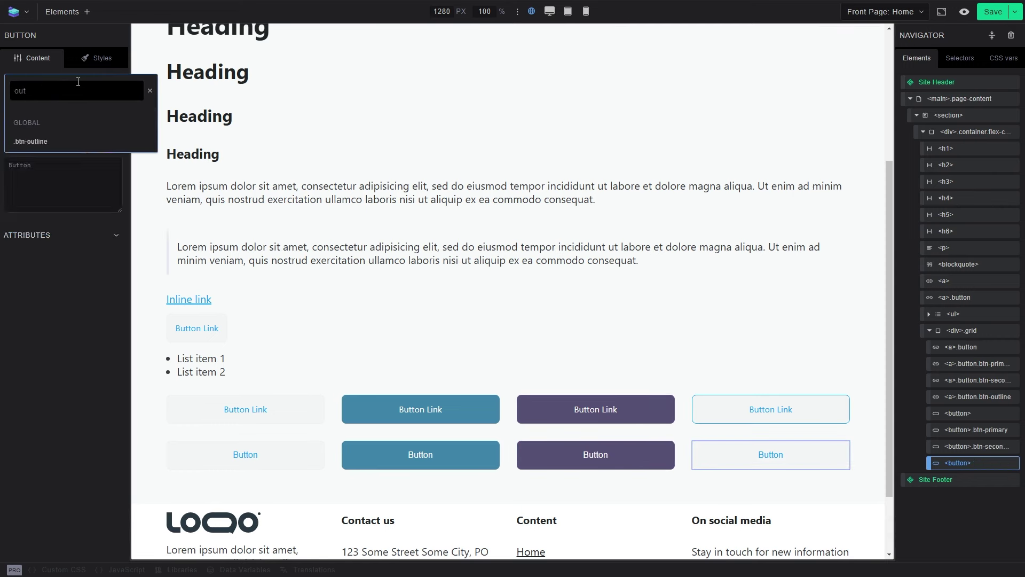
left_click(76, 142)
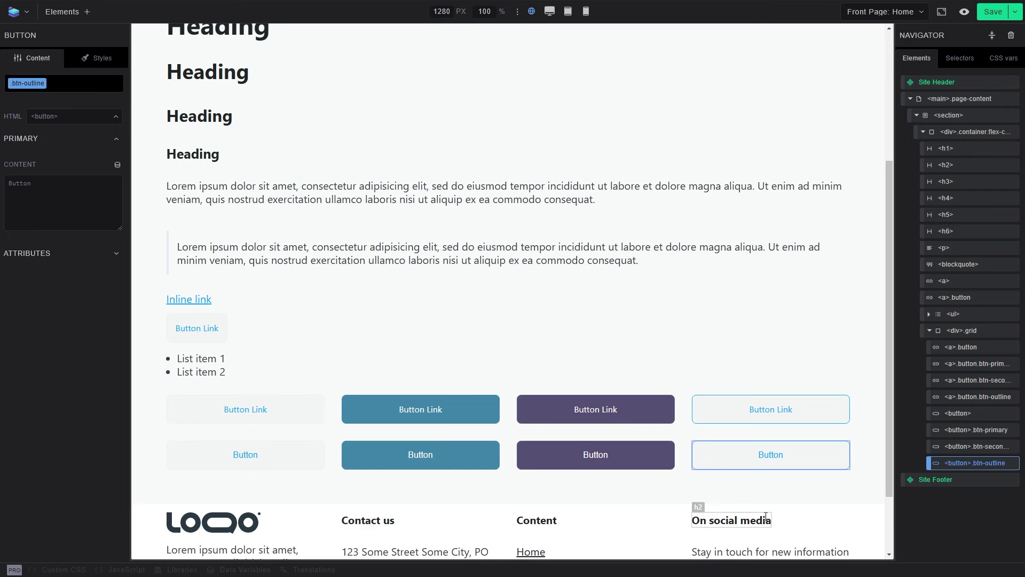
left_click(753, 487)
- Clear the selection and preview the Home page at desktop, then at 990 px tablet width
key("Escape")
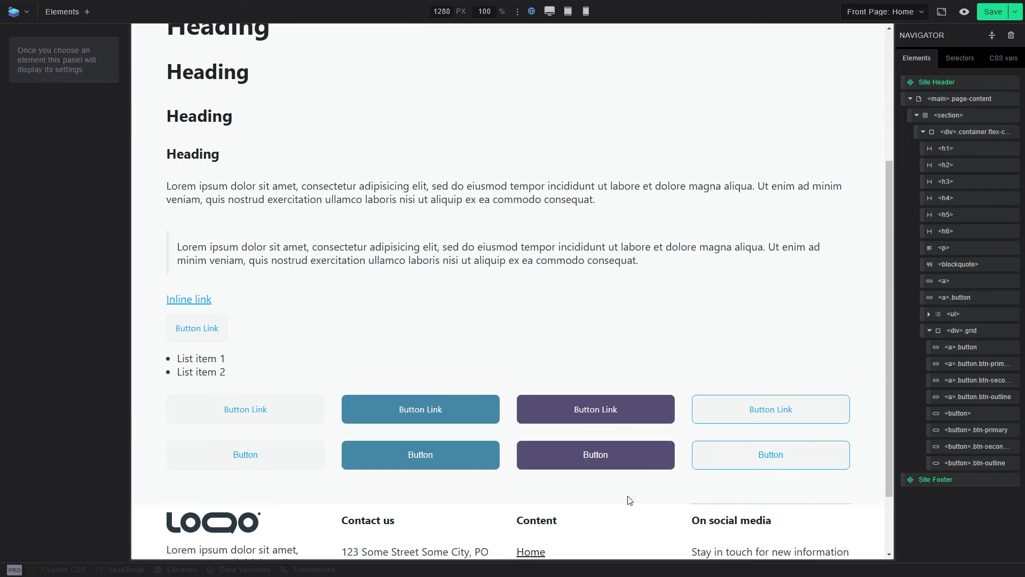
left_click(549, 16)
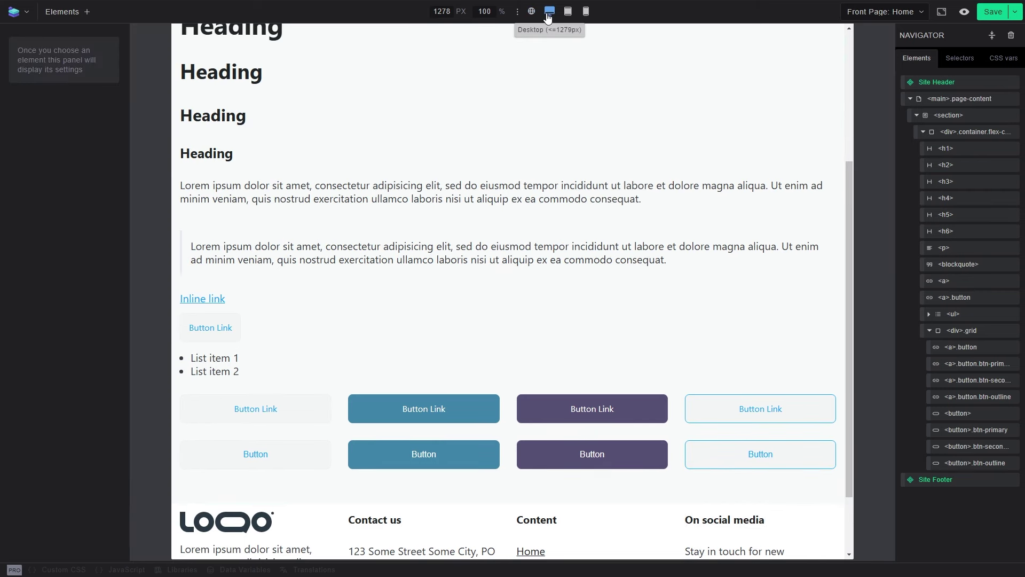
left_click(568, 13)
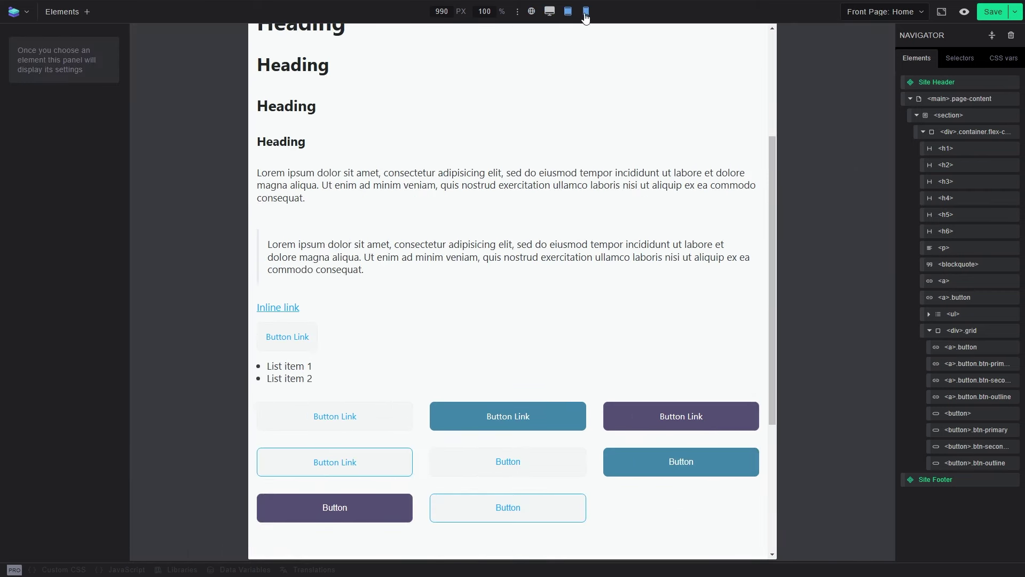
left_click(532, 11)
left_click(960, 58)
left_click(924, 559)
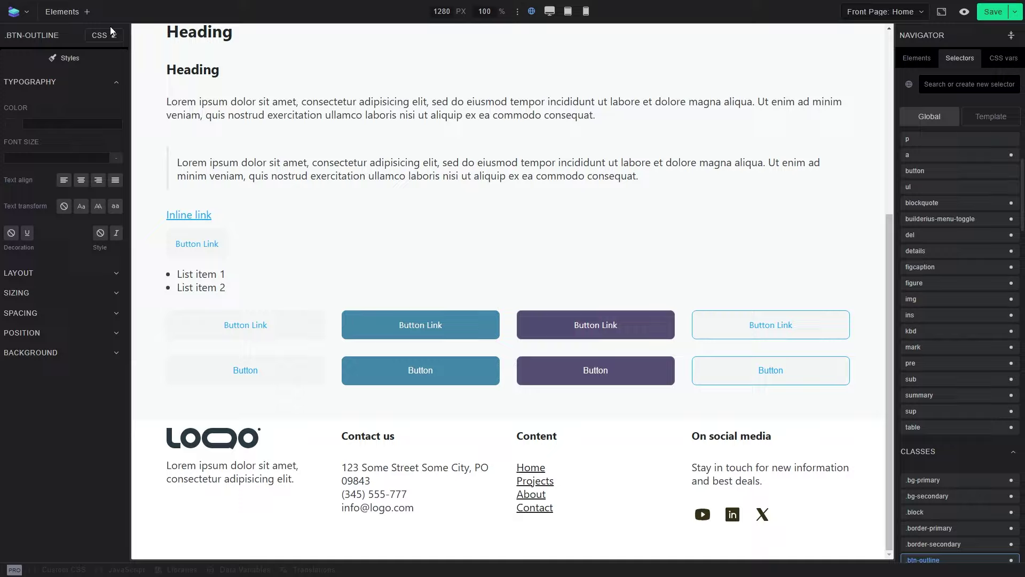
left_click(101, 35)
left_click(239, 59)
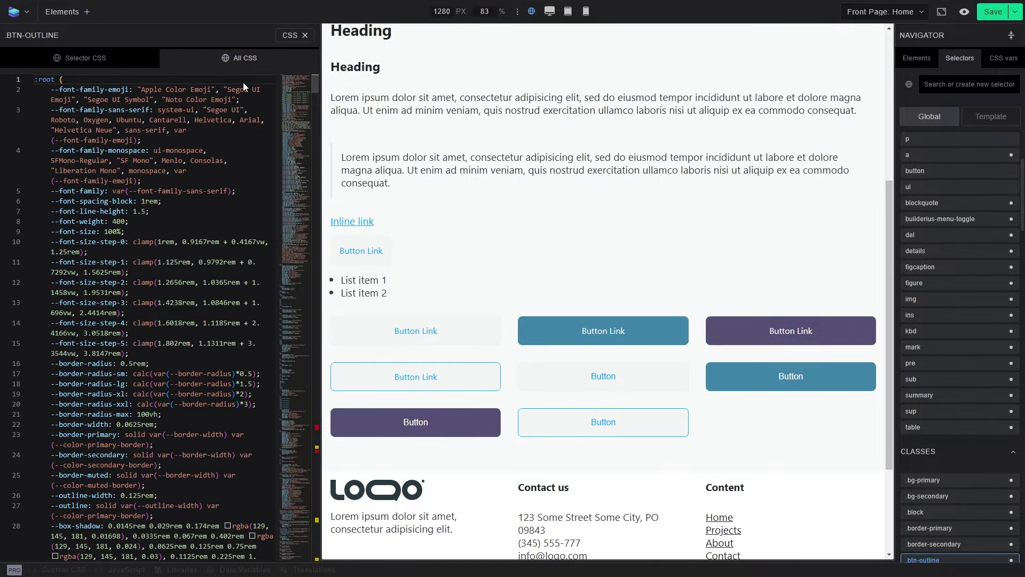
left_click_drag(305, 87, 250, 27)
key("ctrl+f")
type("system")
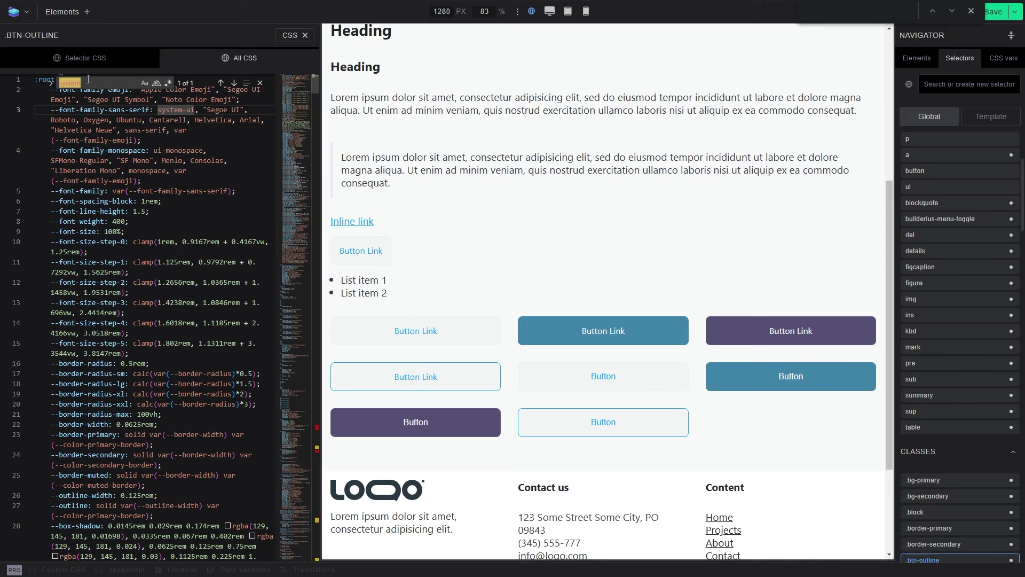
key("BackSpace")
type("btn")
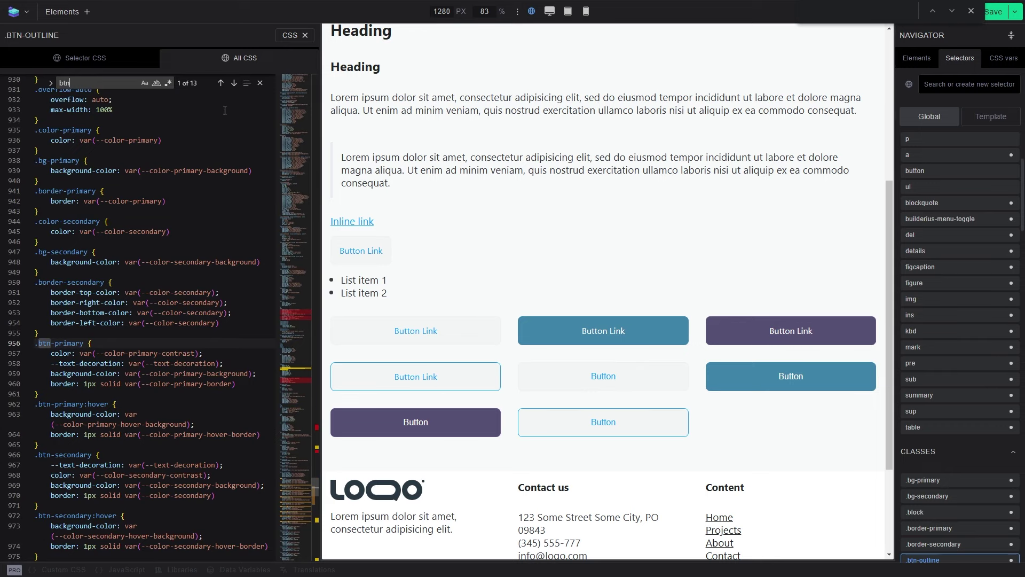
left_click(260, 83)
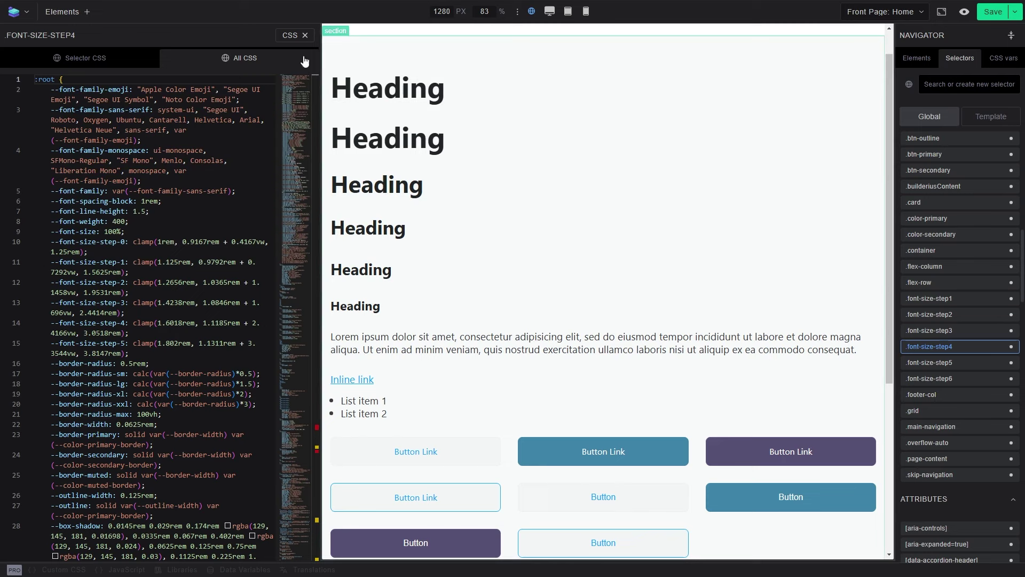
left_click(297, 35)
- Browse the global CSS variable groups, then search for --special-colo
left_click(997, 64)
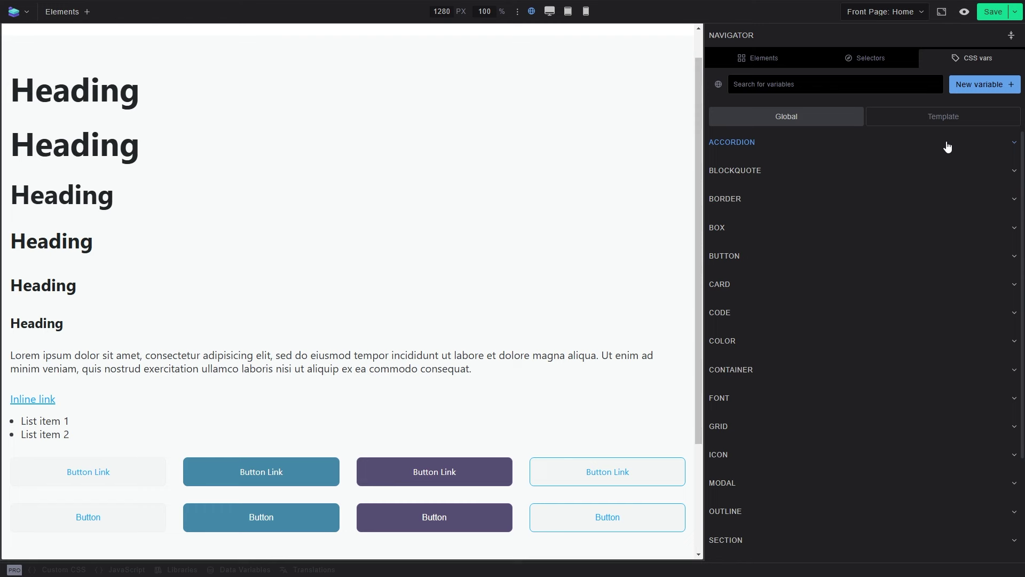
scroll(941, 237, "down", 3)
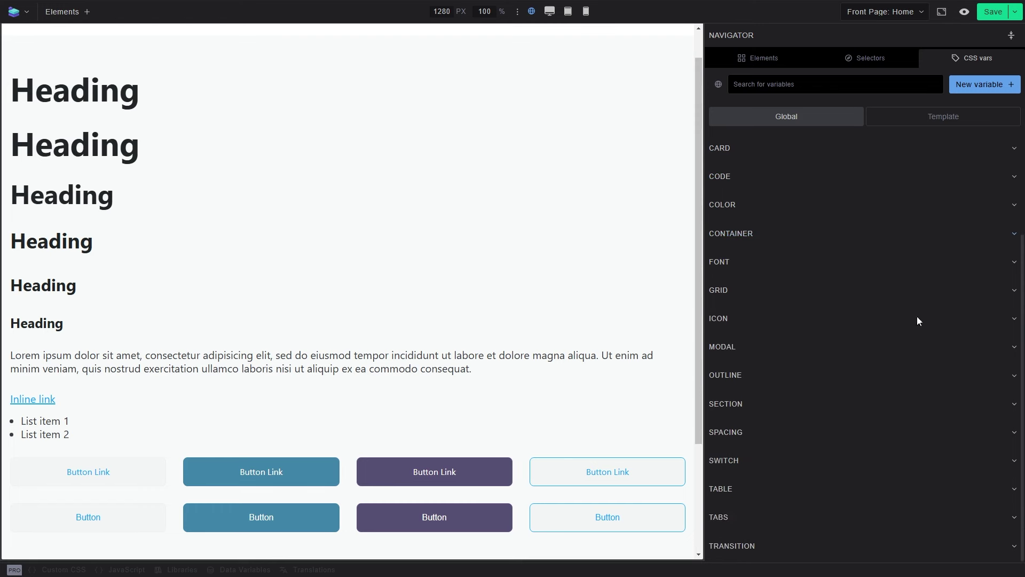
scroll(921, 382, "up", 3)
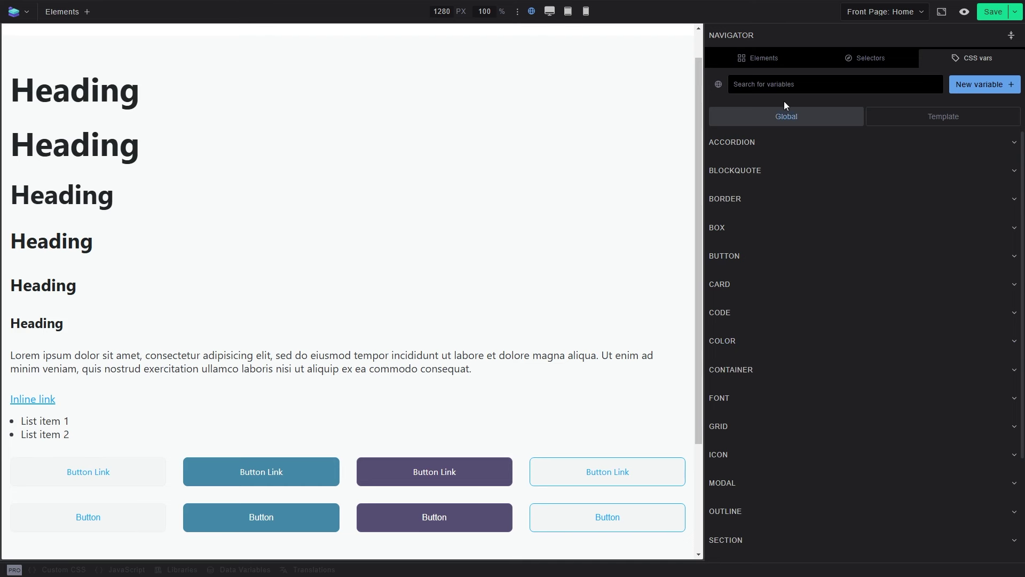
left_click(768, 83)
type("--spe")
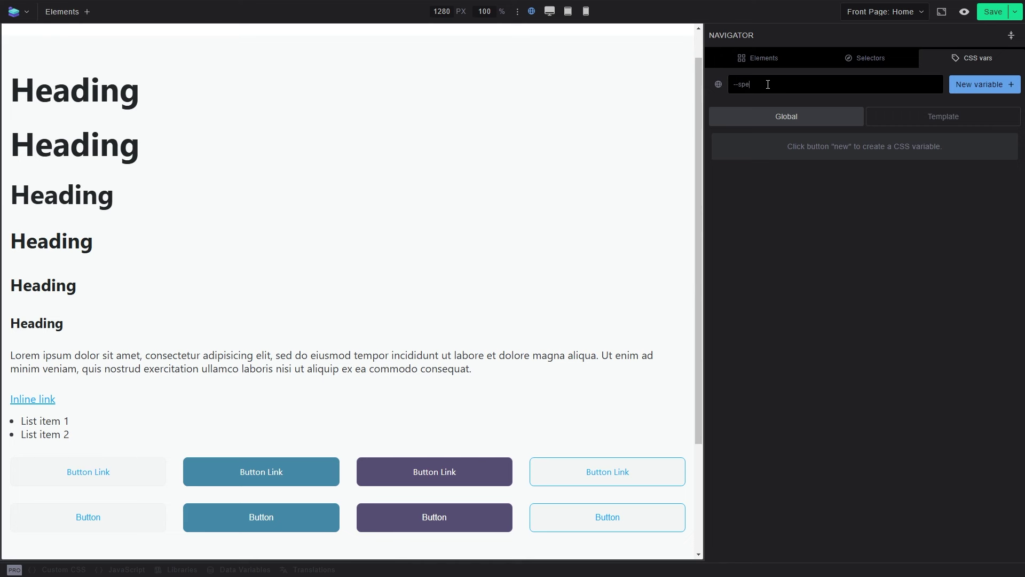
type("cial-color")
- Create the custom variable --special-color with value #cccccc
left_click(984, 84)
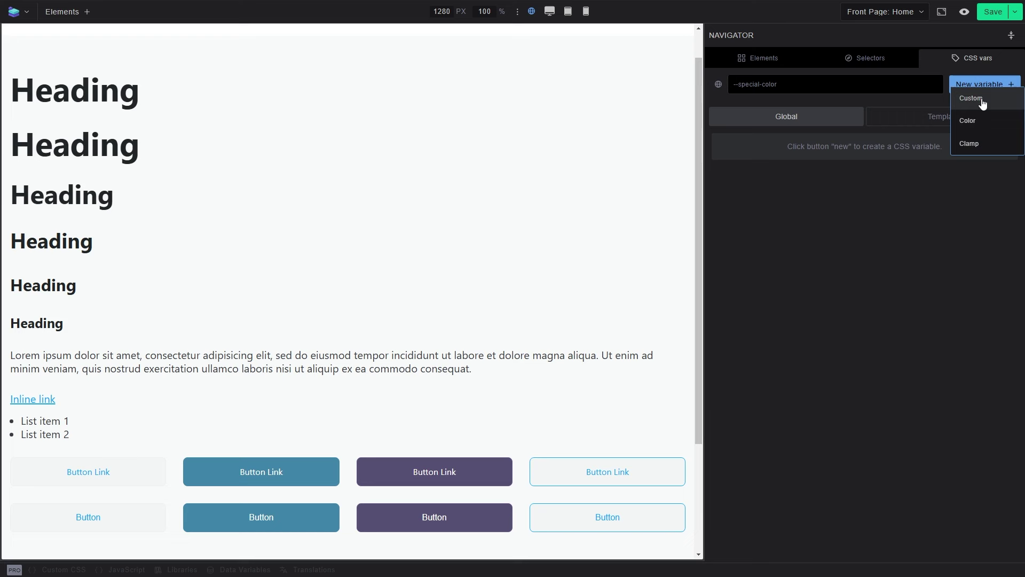
left_click(984, 110)
left_click(865, 173)
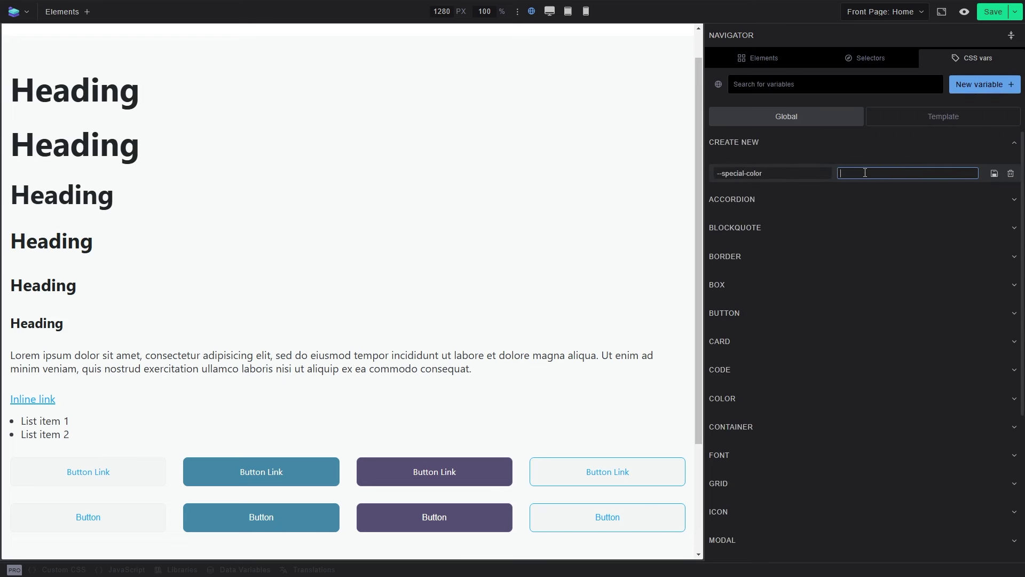
type("#cccccc")
left_click(994, 174)
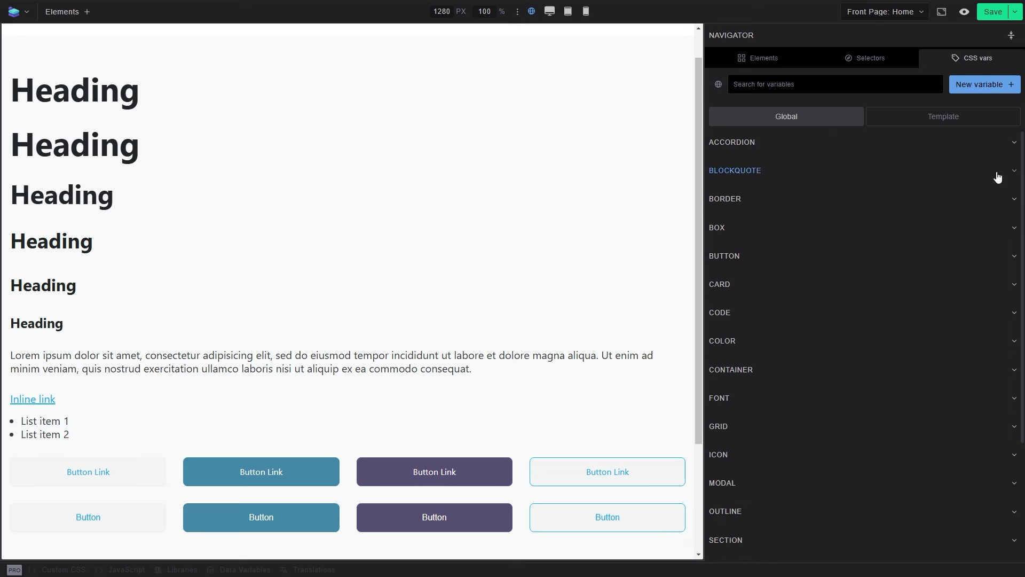
- Create the custom variable --special-border with value 'dashed violet 2px'
left_click(853, 84)
type("--special-")
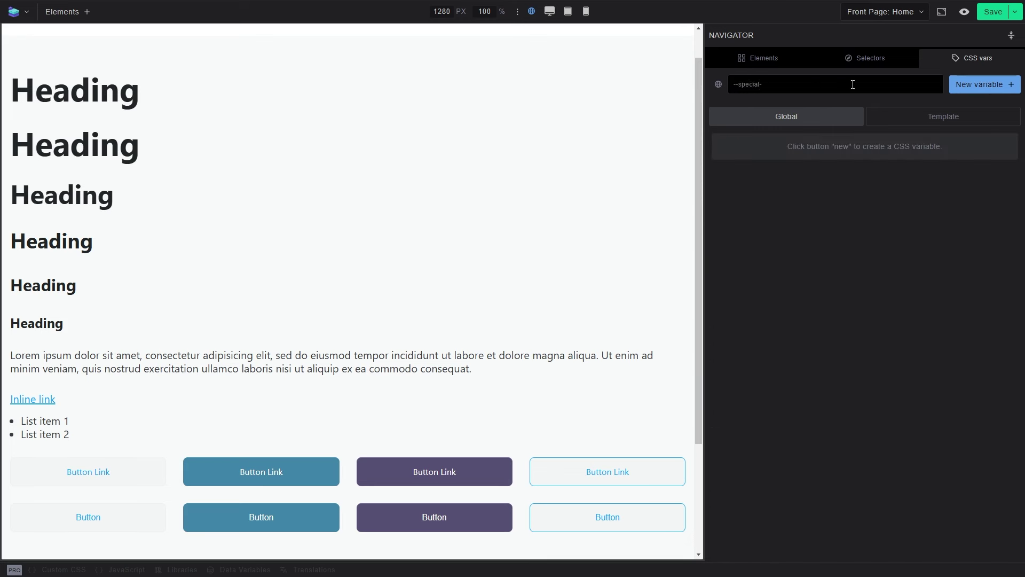
type("border")
key("Return")
left_click(915, 168)
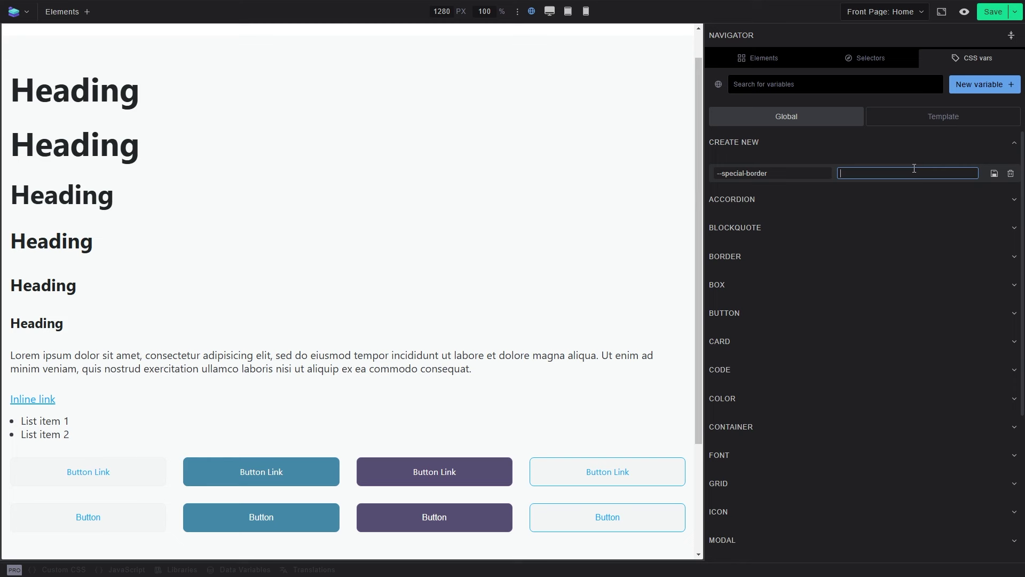
type("dashed violet 2px")
key("Return")
scroll(784, 380, "down", 5)
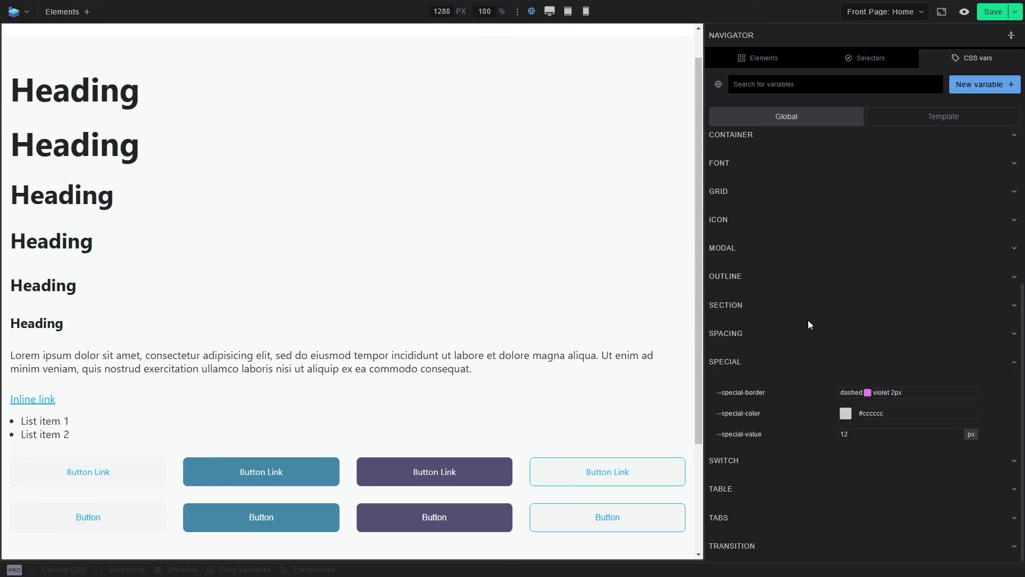
- Collapse the Color variable group, then expand and collapse the Font group
scroll(808, 324, "up", 8)
left_click(744, 325)
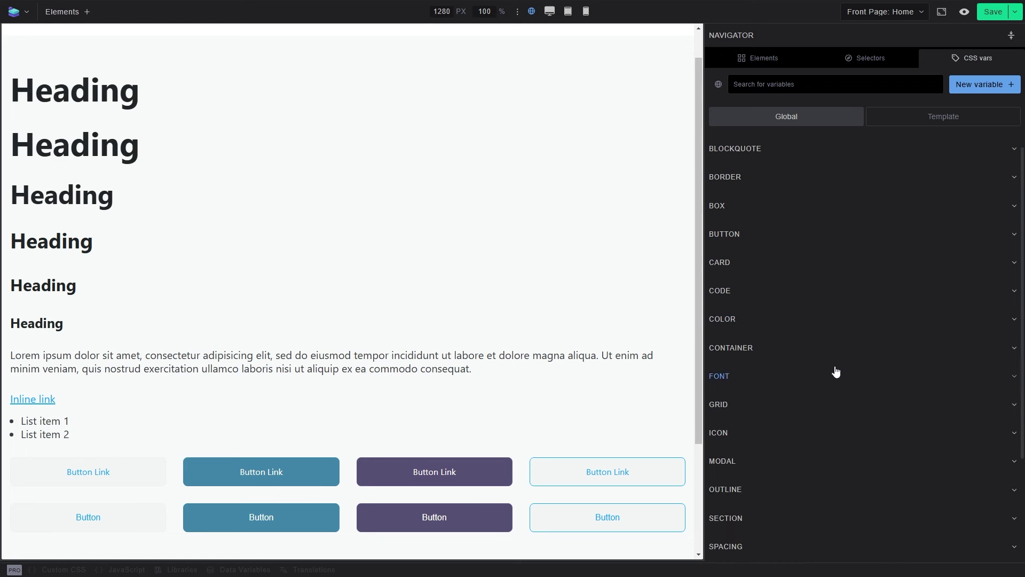
left_click(813, 386)
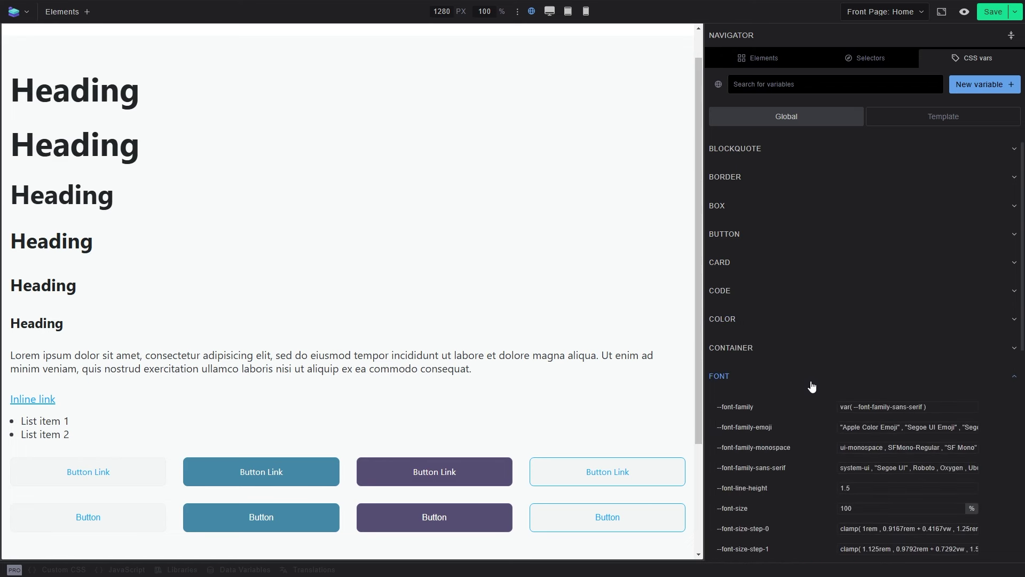
scroll(812, 386, "down", 2)
left_click(731, 306)
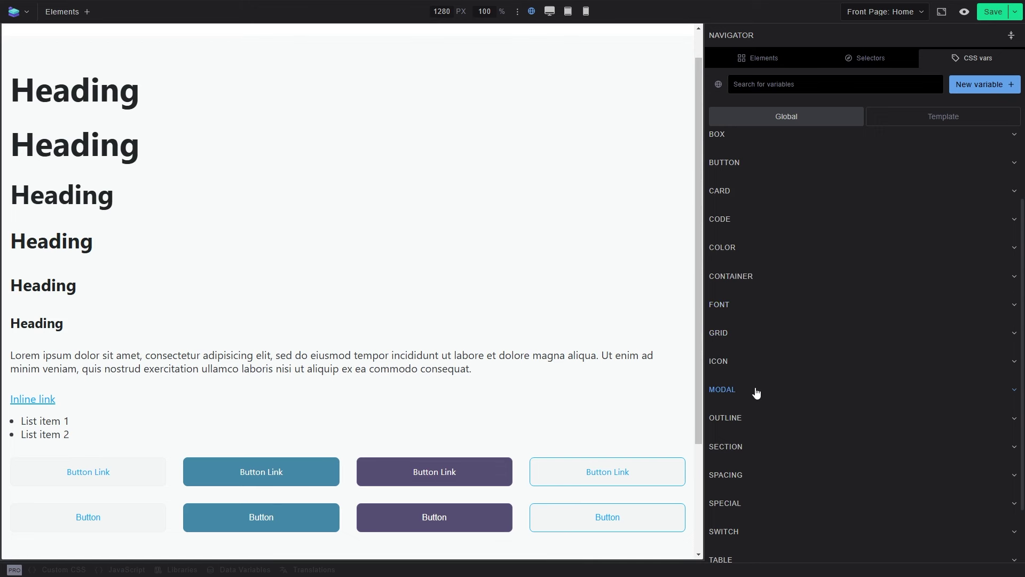
scroll(757, 393, "up", 2)
- Add the custom variable --button-bg-color with value var(--color-error)
left_click(747, 235)
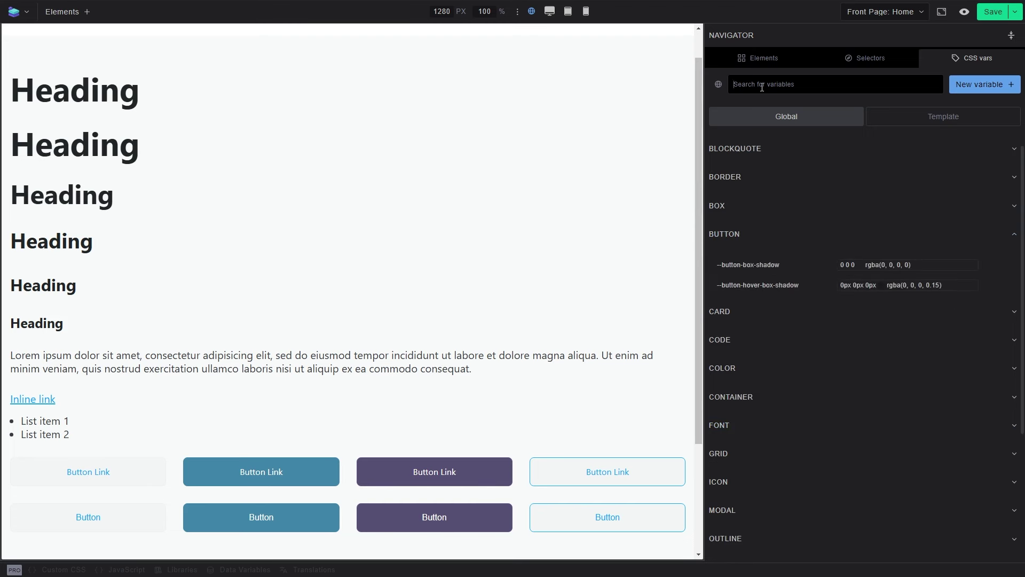
type("--button-ty")
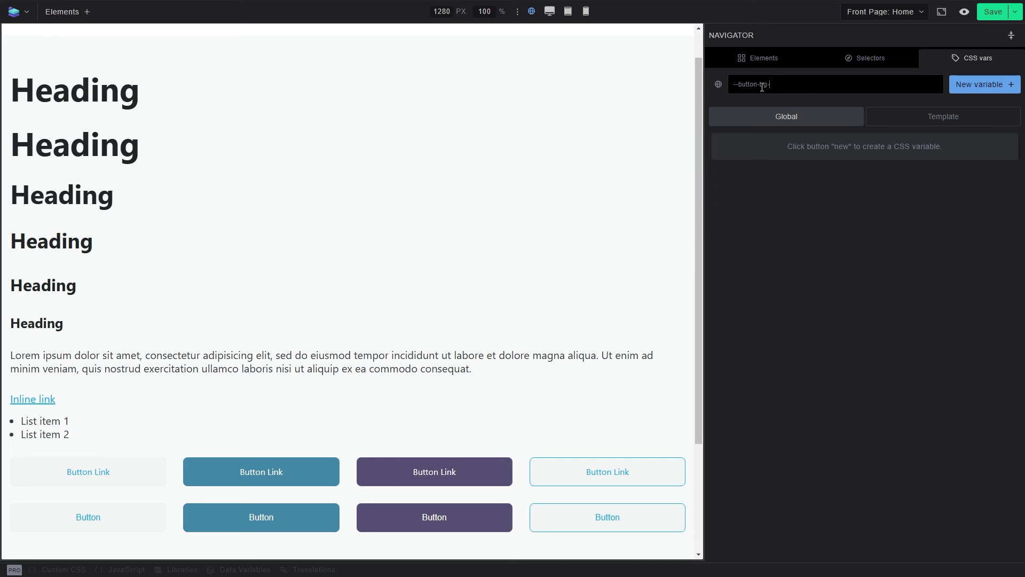
type("-color")
left_click(978, 86)
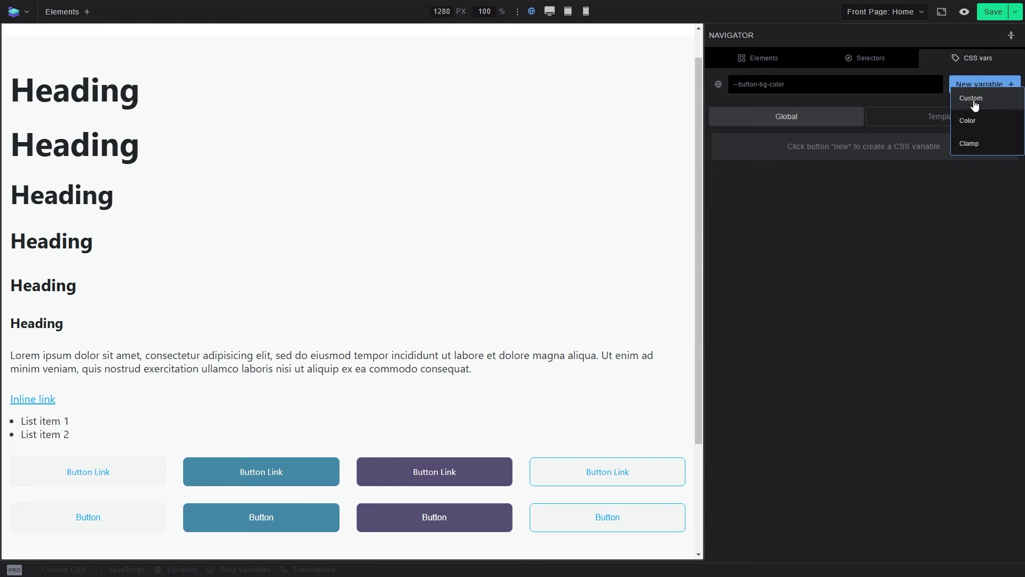
left_click(974, 105)
left_click(864, 174)
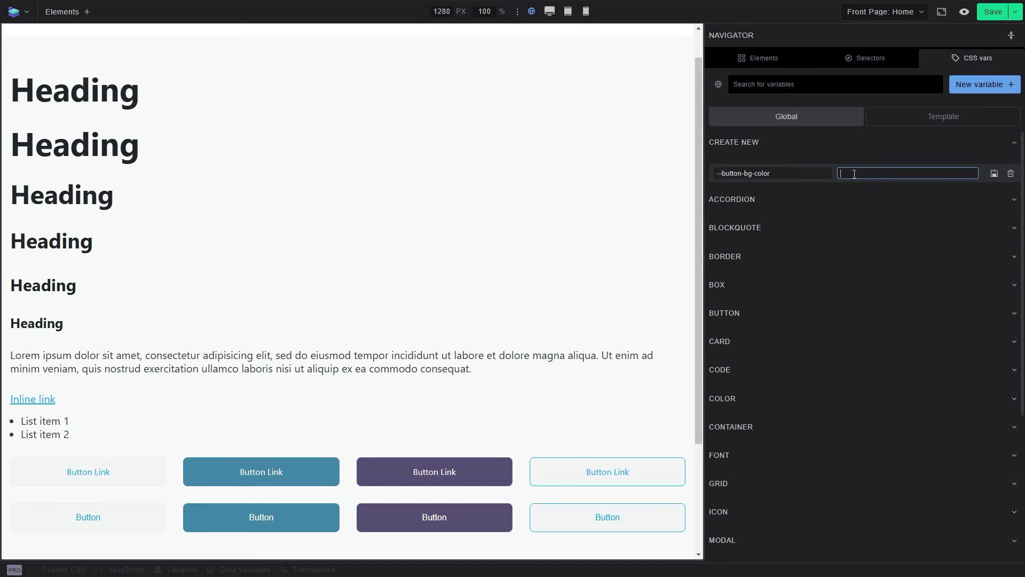
type("var(--color-w")
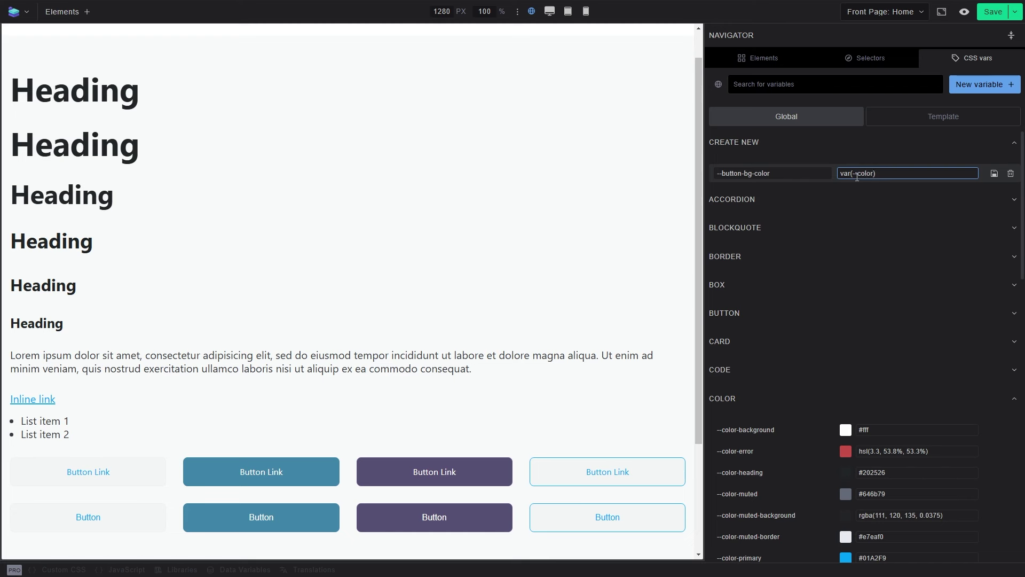
key("BackSpace")
type("error")
left_click(993, 174)
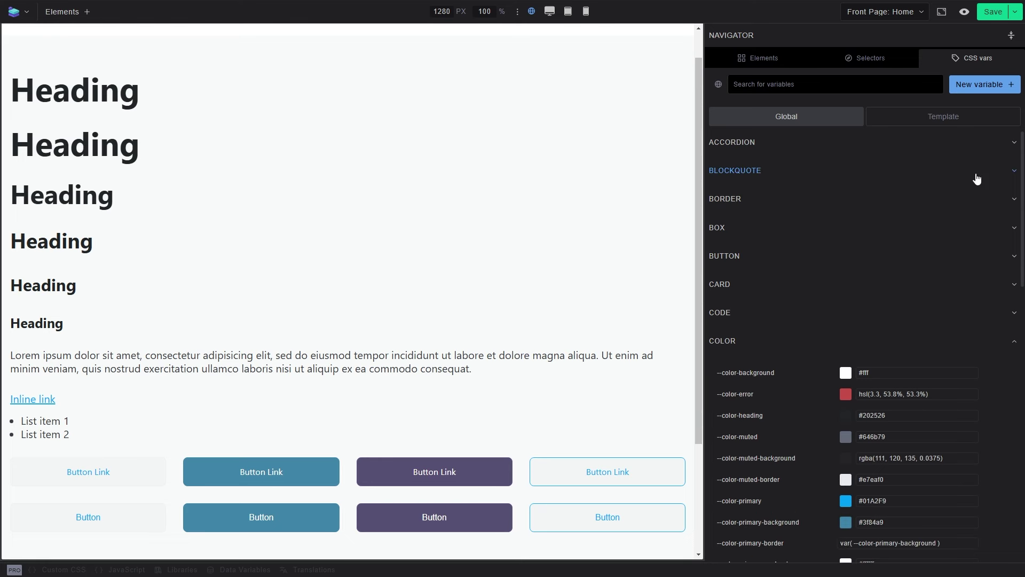
left_click(737, 340)
- Scroll the CSS variable list to check --button-bg-color in the Button group
scroll(727, 430, "down", 2)
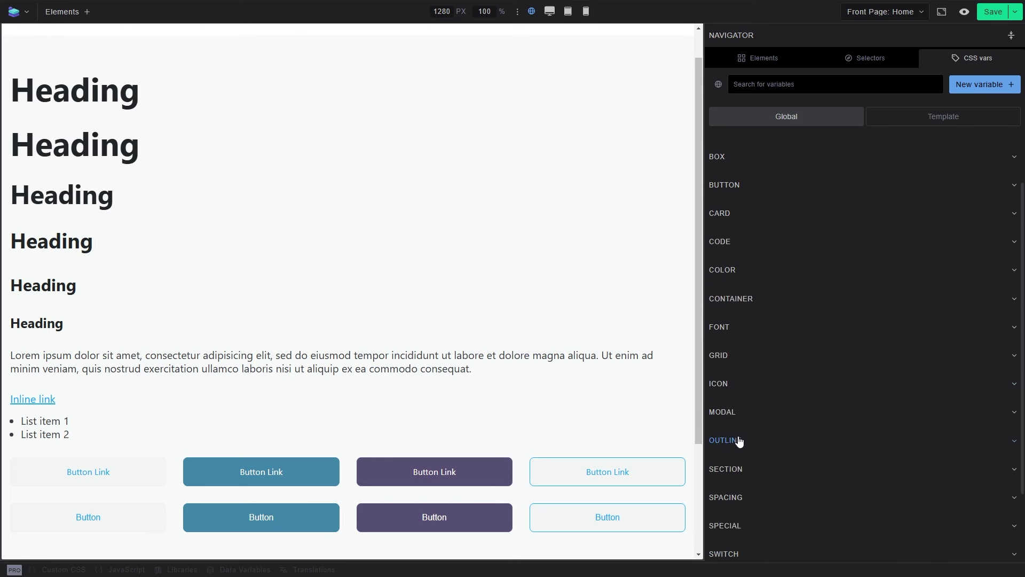
scroll(740, 441, "up", 2)
left_click(759, 258)
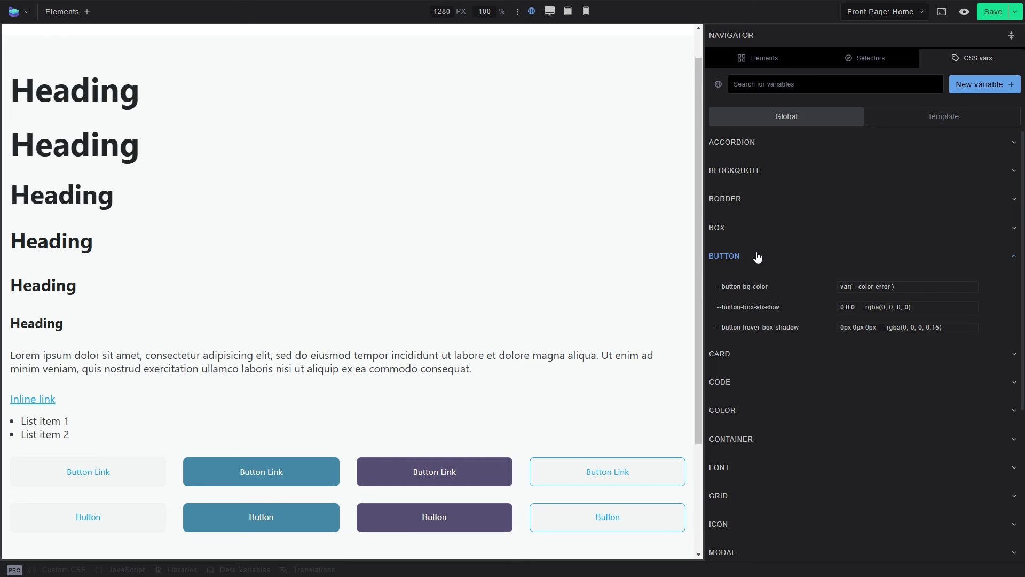
left_click(865, 58)
left_click(748, 347)
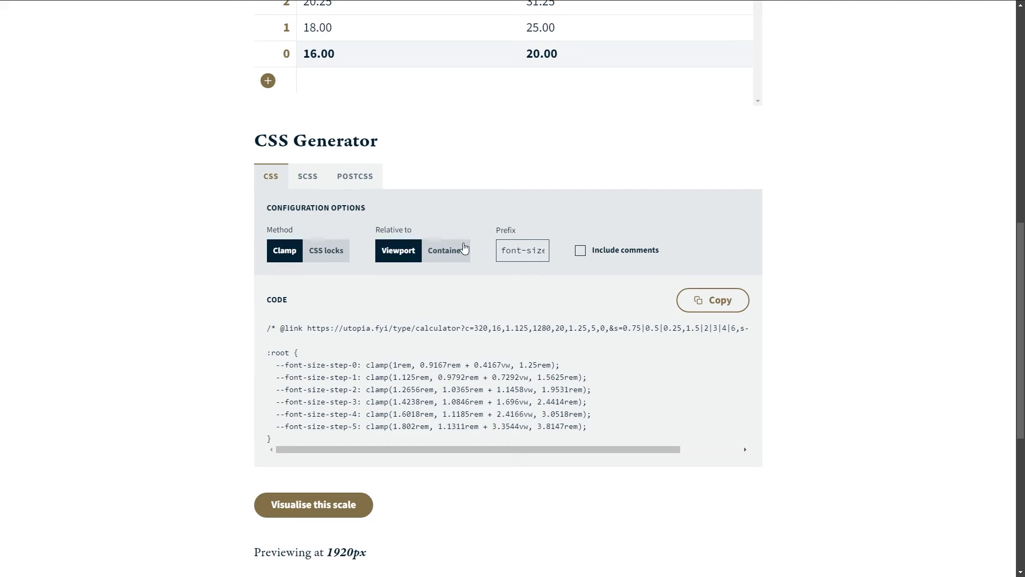
- Set Utopia's minimum type scale to 1.618 and select the six --font-size-step CSS lines
left_click_drag(502, 249, 582, 262)
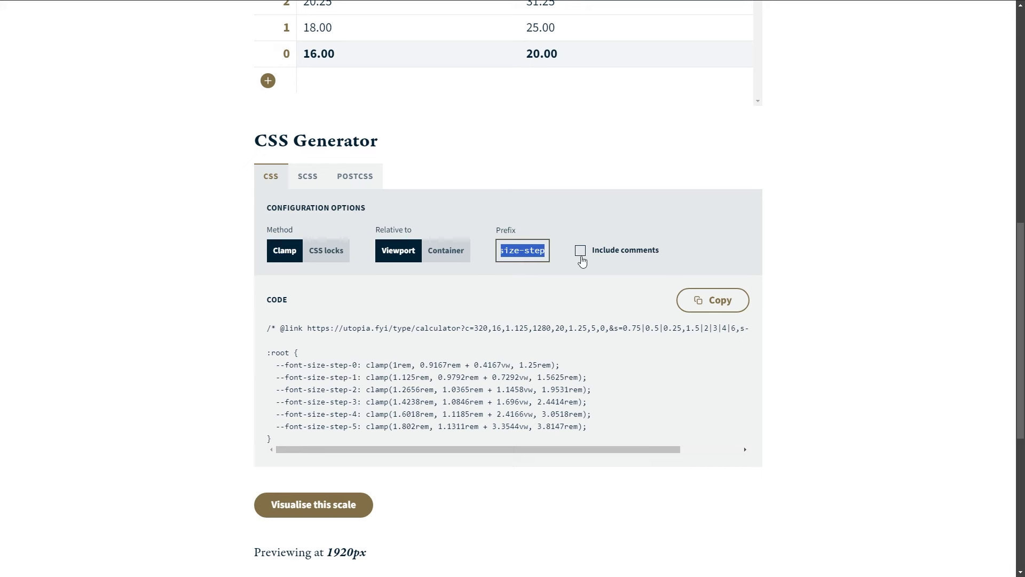
scroll(581, 262, "up", 8)
scroll(336, 209, "up", 3)
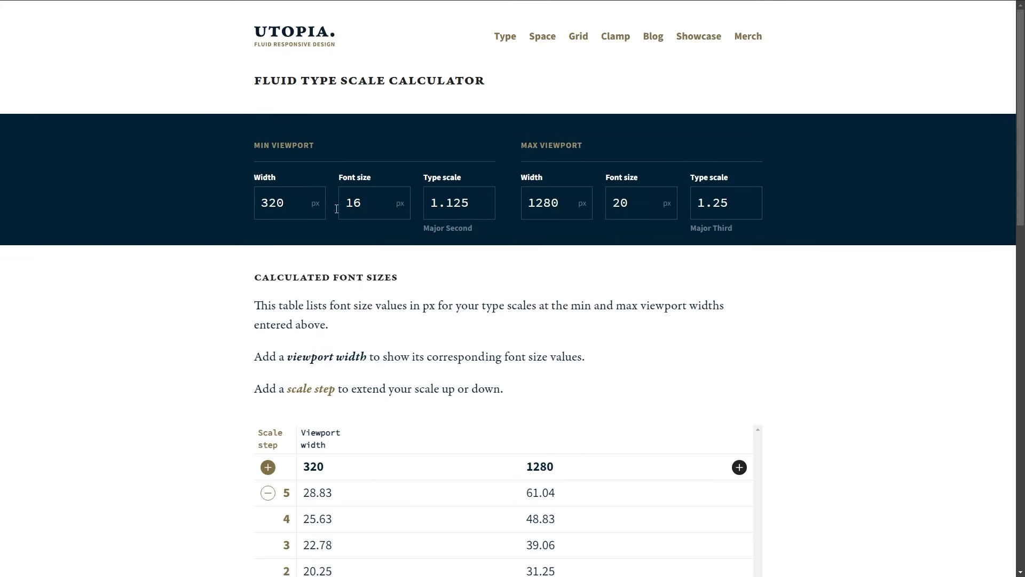
left_click(481, 207)
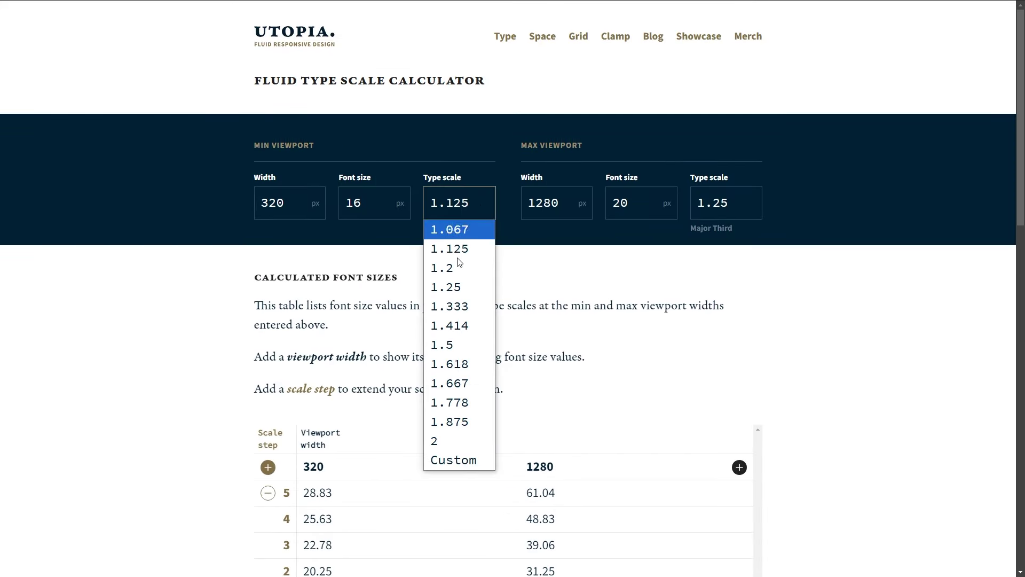
left_click(452, 363)
scroll(238, 336, "down", 9)
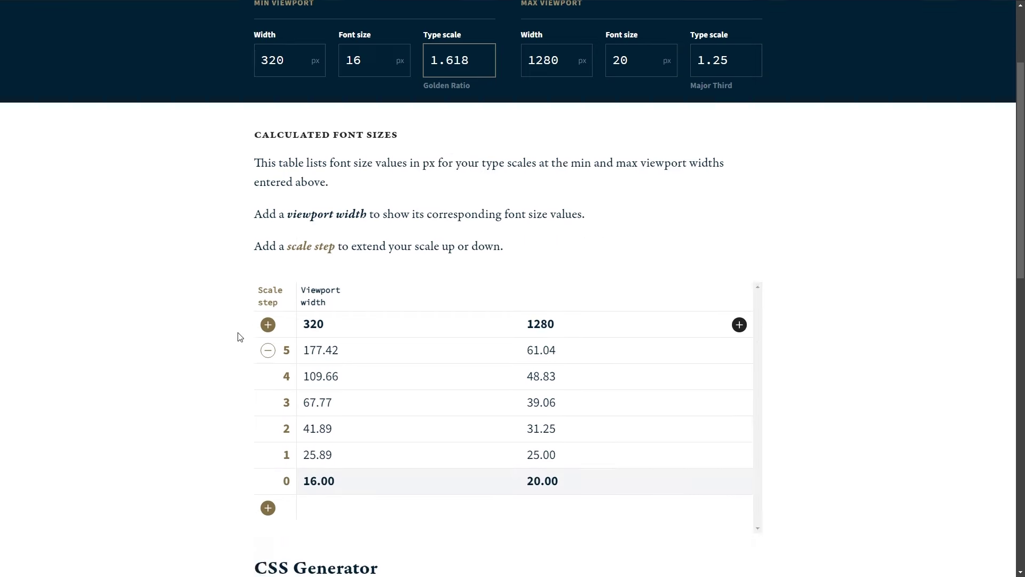
scroll(232, 332, "down", 3)
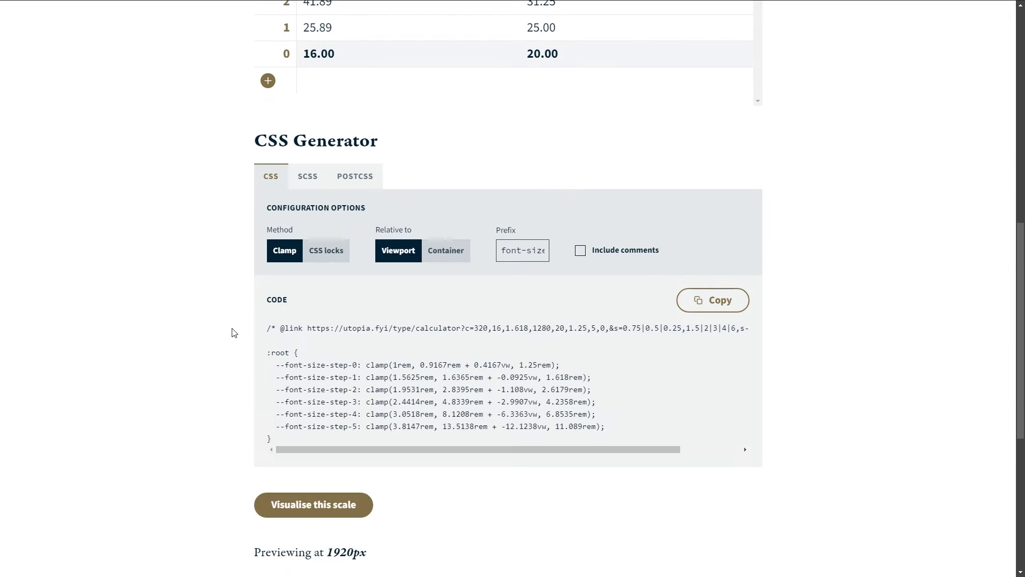
triple_click(609, 427)
left_click_drag(555, 416, 235, 369)
key("ctrl+c")
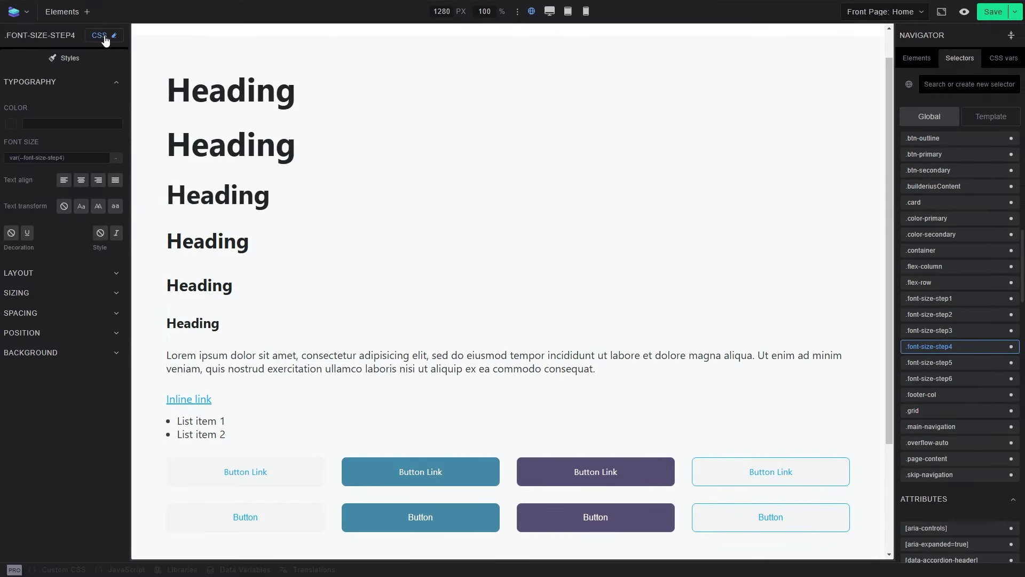
- In All CSS, paste the Utopia clamp values over the --font-size-step-0 to step-5 declarations
left_click(102, 35)
left_click(254, 62)
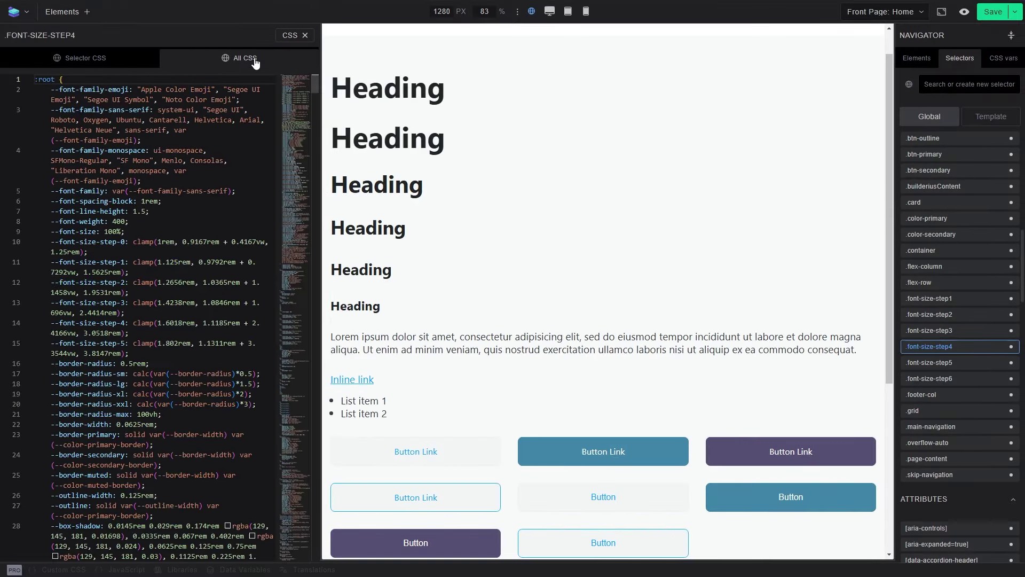
scroll(54, 194, "down", 1)
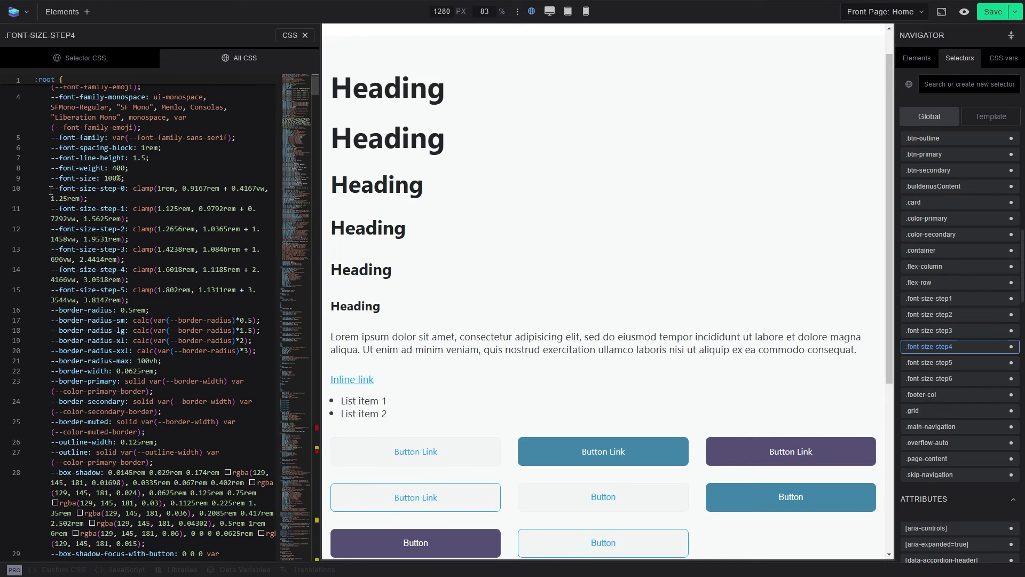
left_click_drag(51, 190, 144, 298)
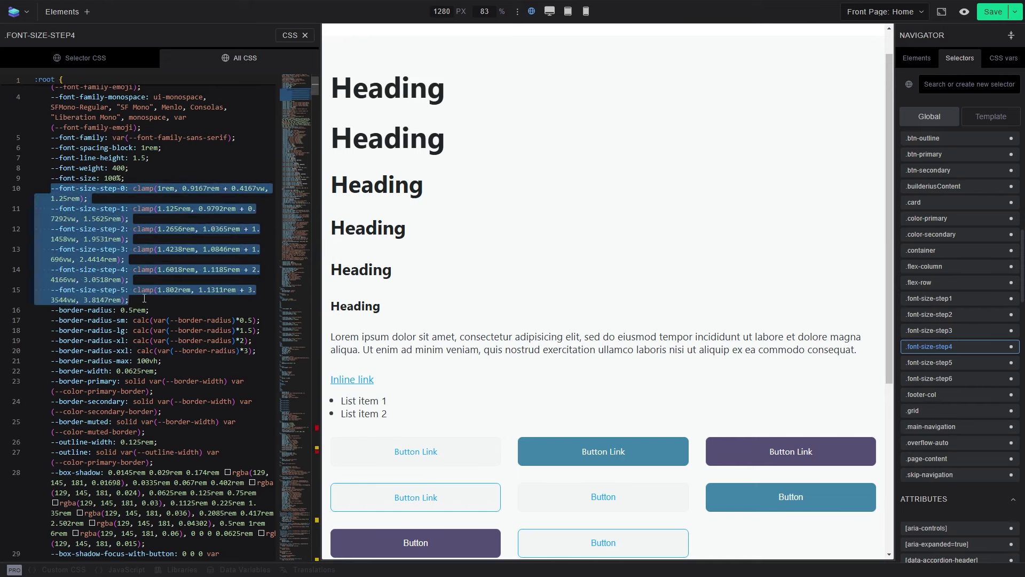
key("ctrl+v")
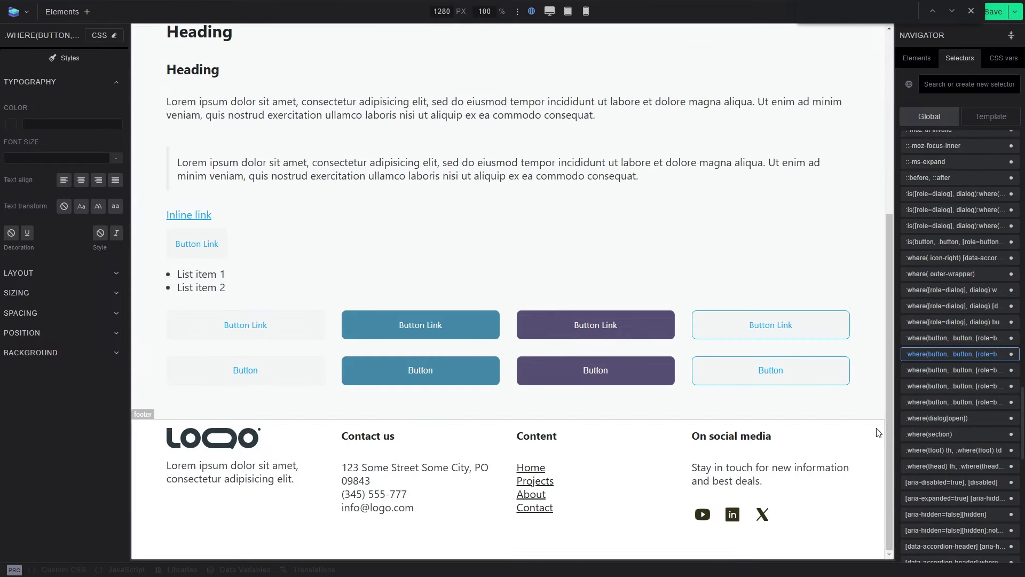
left_click_drag(889, 447, 854, 204)
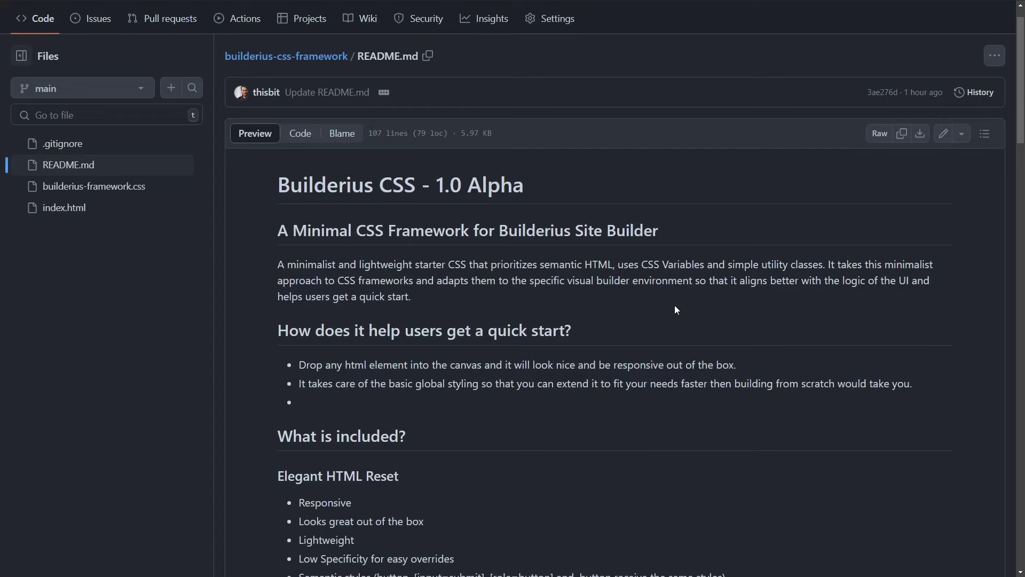
- Scroll the Builderius CSS README down to its feedback section and back to the title
scroll(674, 299, "down", 5)
scroll(674, 299, "up", 6)
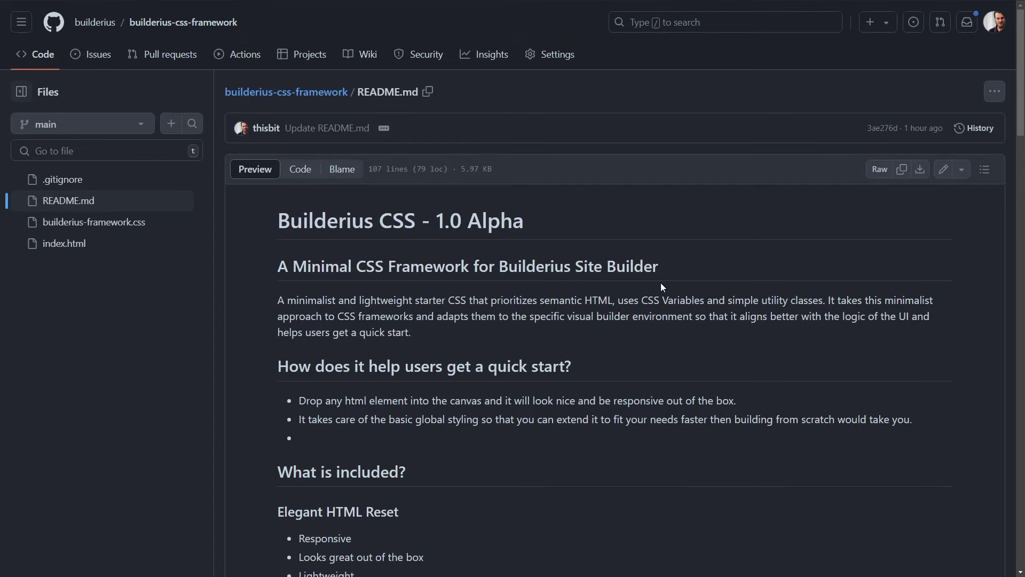
scroll(661, 286, "down", 5)
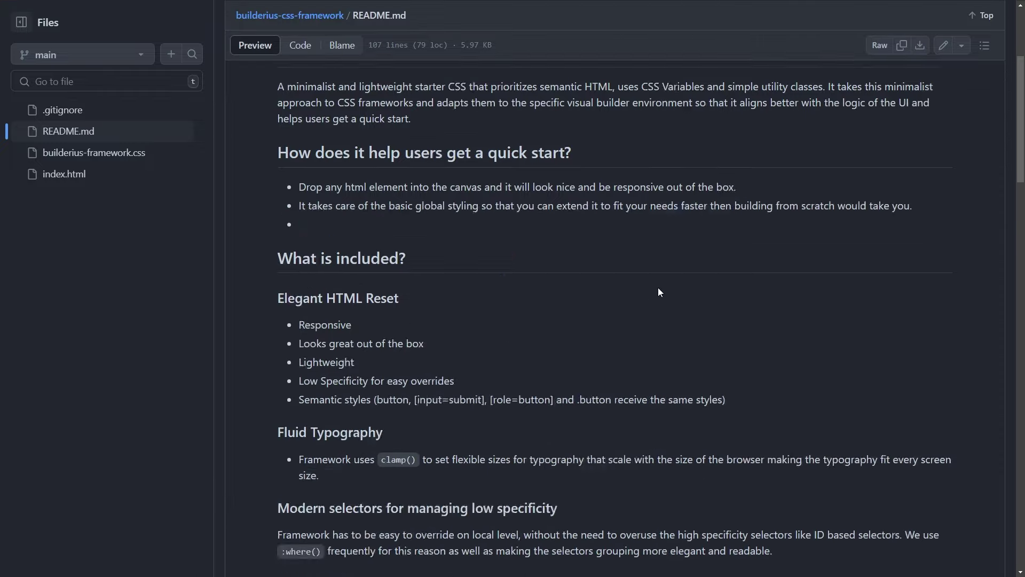
left_click_drag(1017, 195, 1008, 401)
scroll(1008, 401, "down", 10)
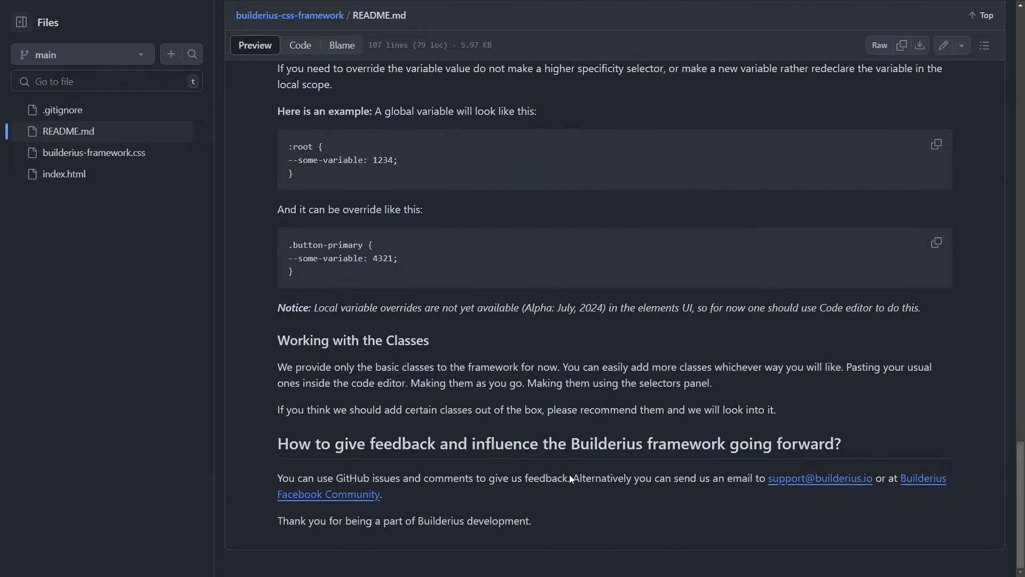
scroll(1021, 502, "up", 3)
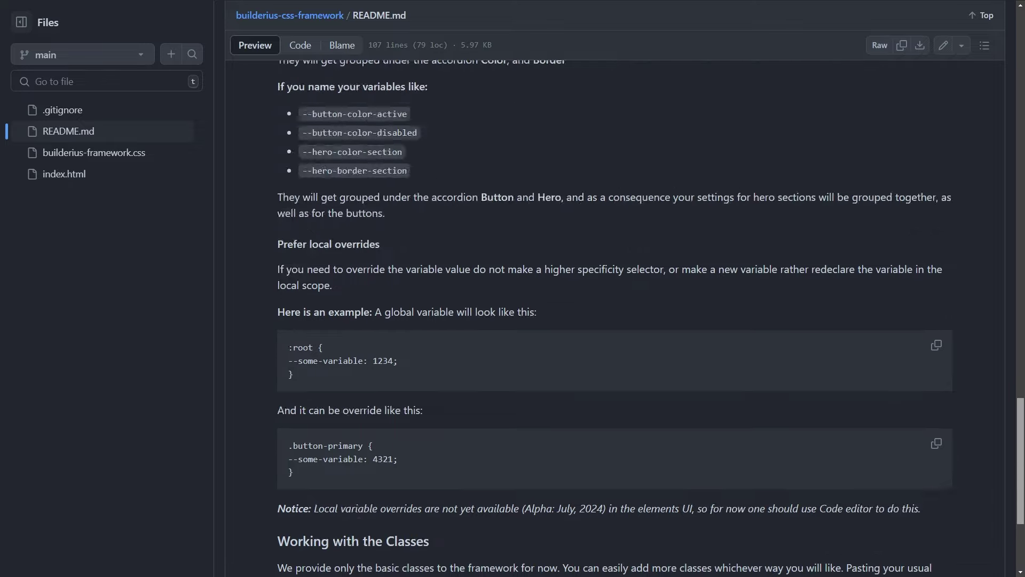
scroll(1020, 502, "up", 15)
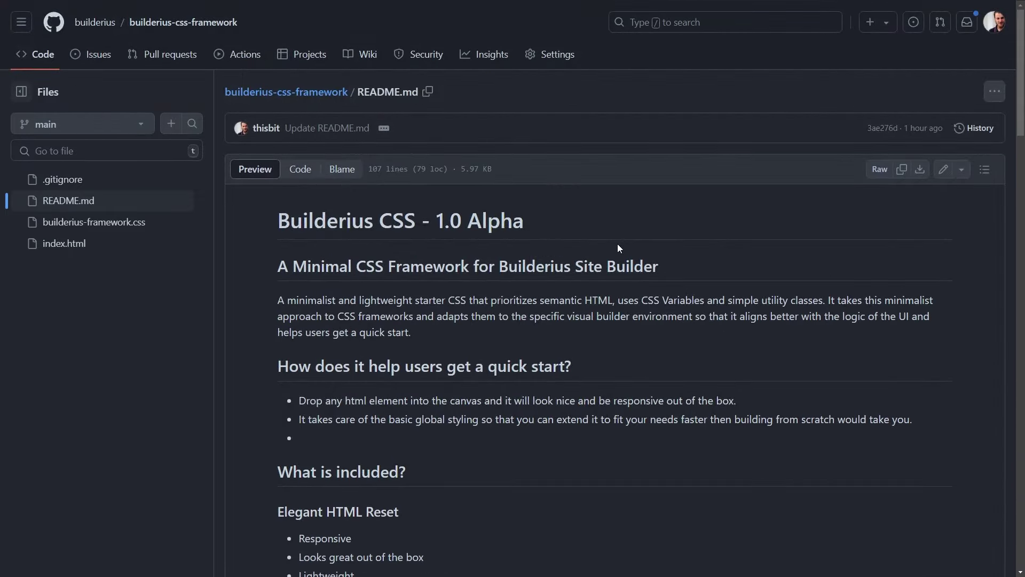